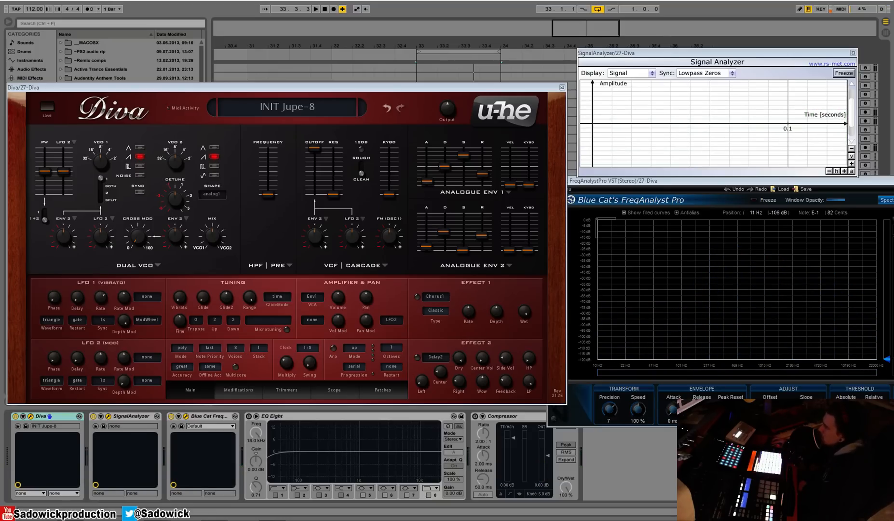
# Switch on Chorus1 in the Effect 1 slot and set its type to Dramatic
pyautogui.click(417, 296)
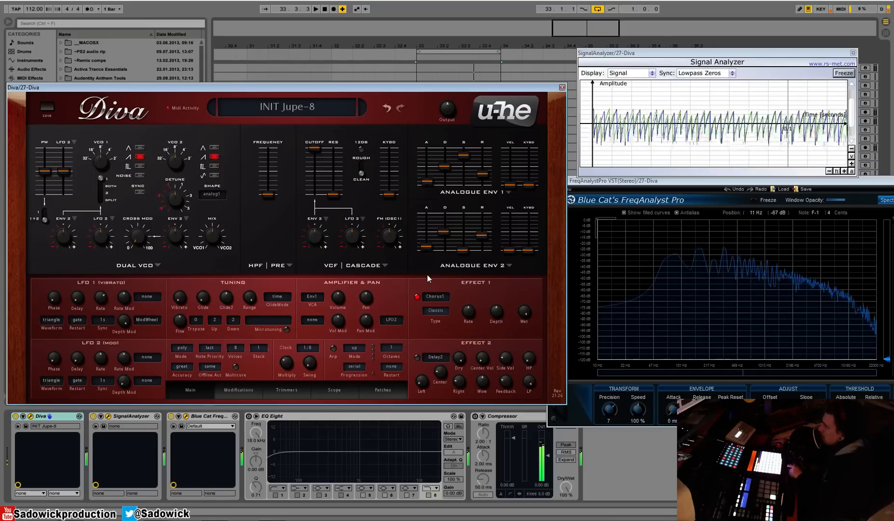
pyautogui.click(444, 312)
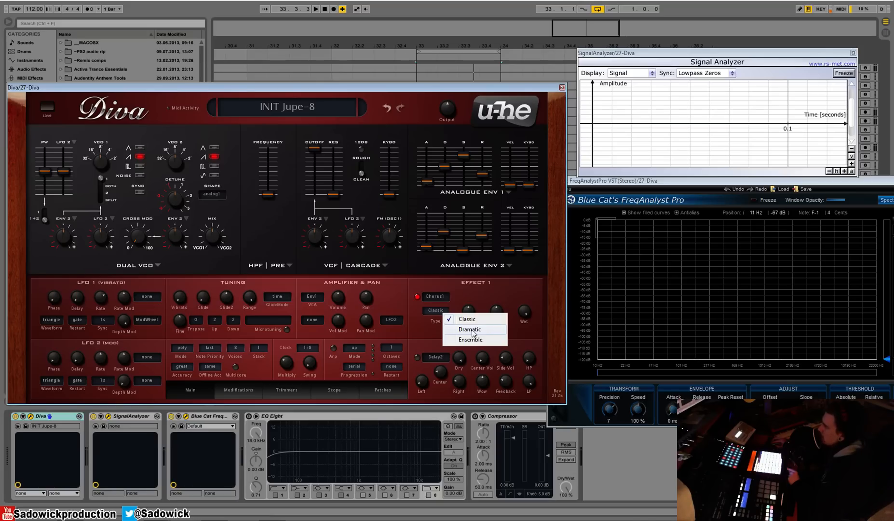
pyautogui.click(480, 333)
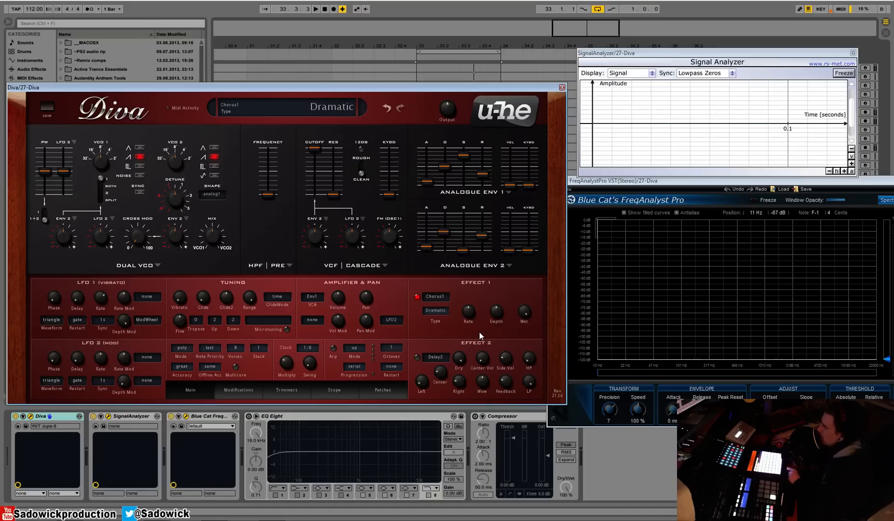
# Try the Ensemble chorus type and set the Chorus1 type back to Classic
pyautogui.click(436, 311)
pyautogui.click(439, 325)
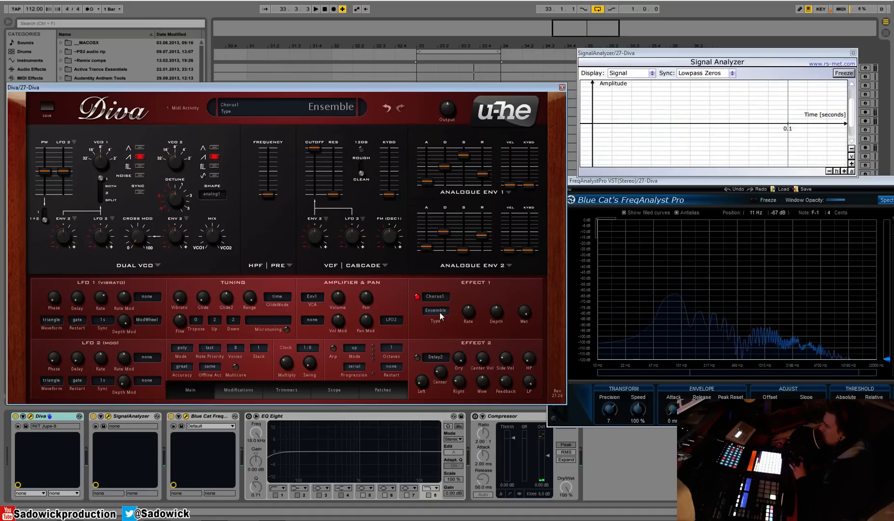
pyautogui.click(441, 311)
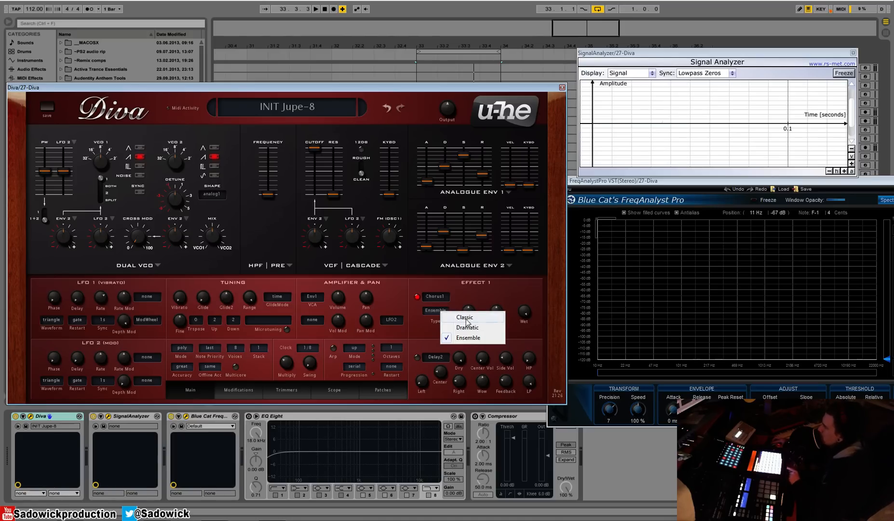
pyautogui.click(465, 320)
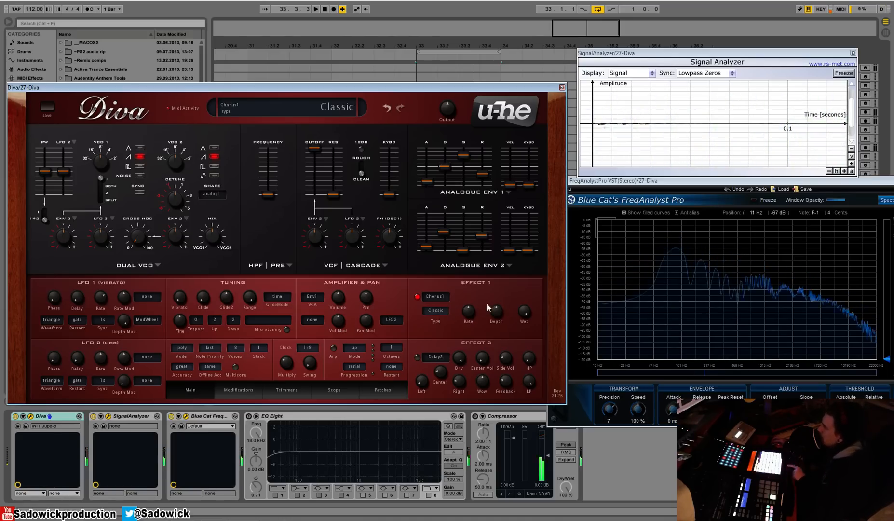
# Adjust the Chorus1 rate down and back up, and set the chorus type to Dramatic
pyautogui.moveTo(474, 311); pyautogui.dragTo(473, 334)
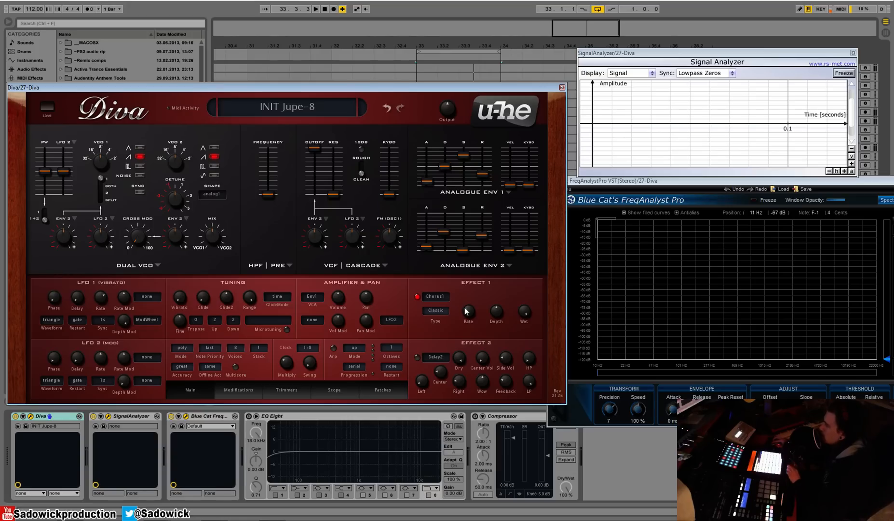
pyautogui.moveTo(480, 301); pyautogui.dragTo(503, 265)
pyautogui.click(451, 311)
pyautogui.click(461, 325)
# Set the Chorus1 depth to 0 and compare the sound with Effect 1 bypassed and re-enabled
pyautogui.moveTo(501, 321); pyautogui.dragTo(502, 366)
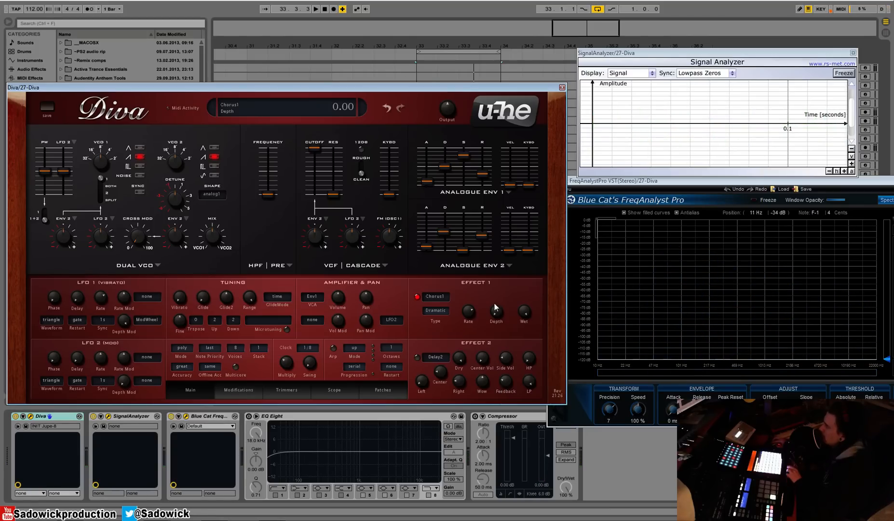
pyautogui.click(417, 296)
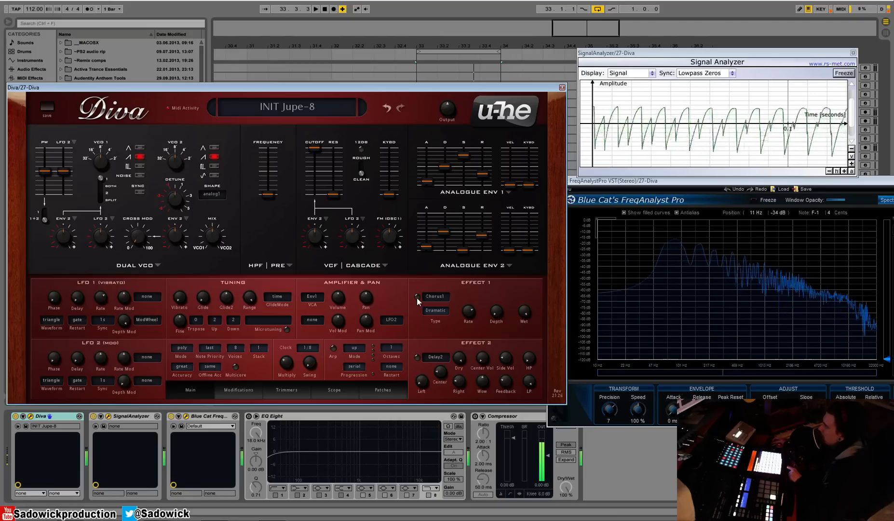
pyautogui.click(417, 296)
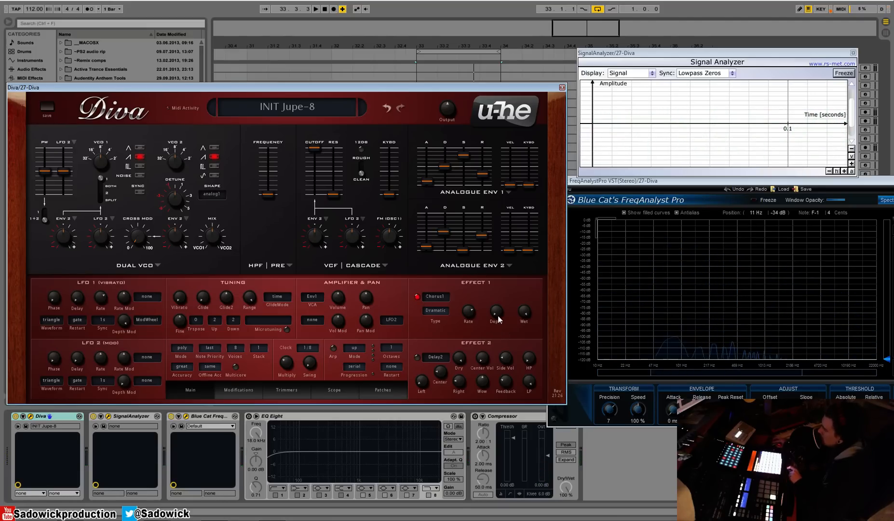
# Raise the Chorus1 depth again and set its wet level to 100
pyautogui.moveTo(497, 316); pyautogui.dragTo(495, 293)
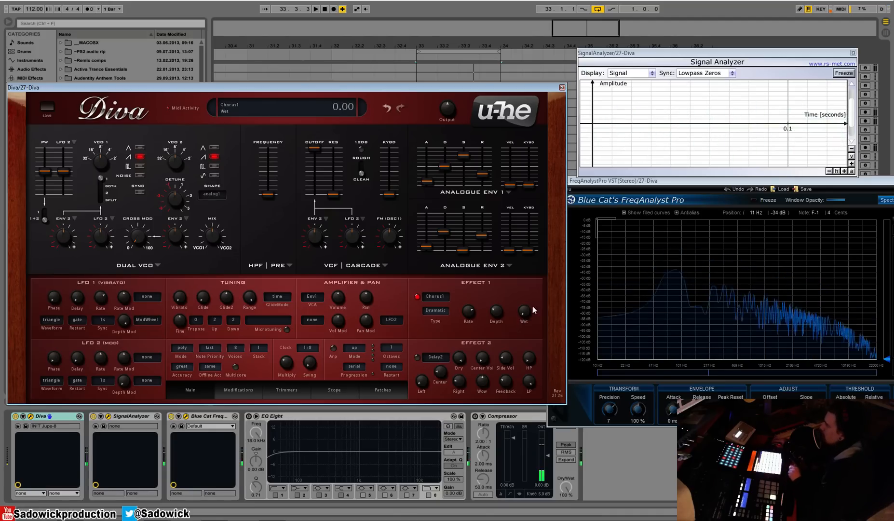
pyautogui.moveTo(525, 317); pyautogui.dragTo(542, 214)
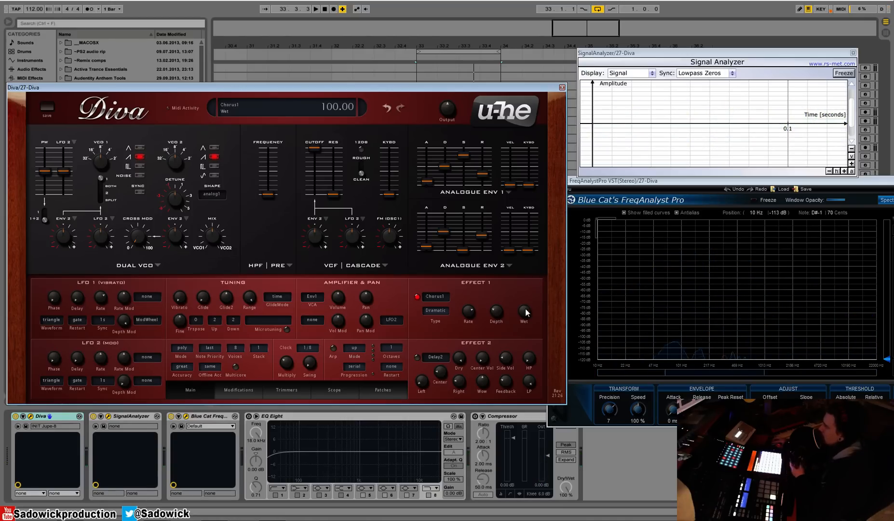
# Set the chorus type to Ensemble and change the Effect 1 module to Phaser1
pyautogui.click(437, 311)
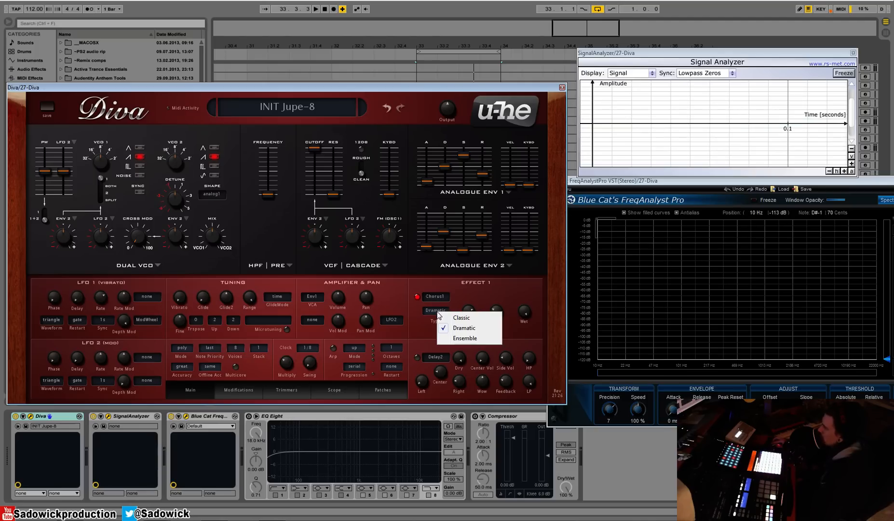
pyautogui.click(439, 298)
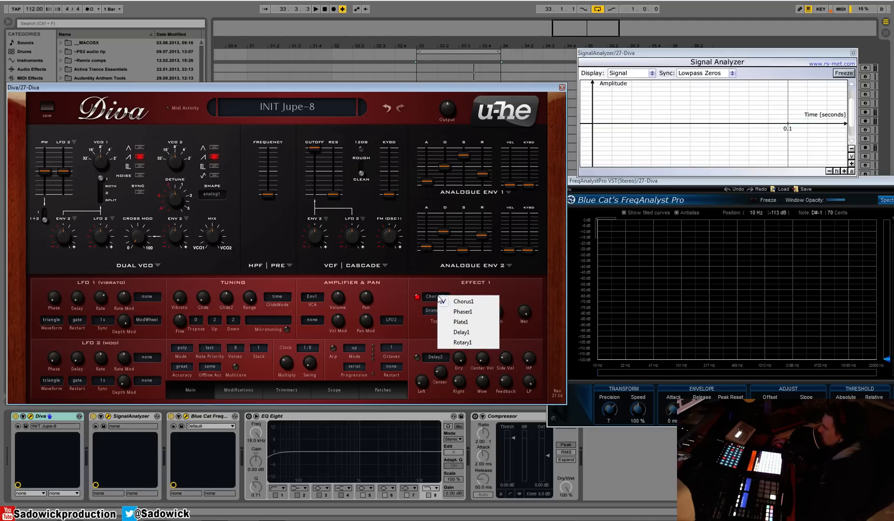
pyautogui.click(461, 312)
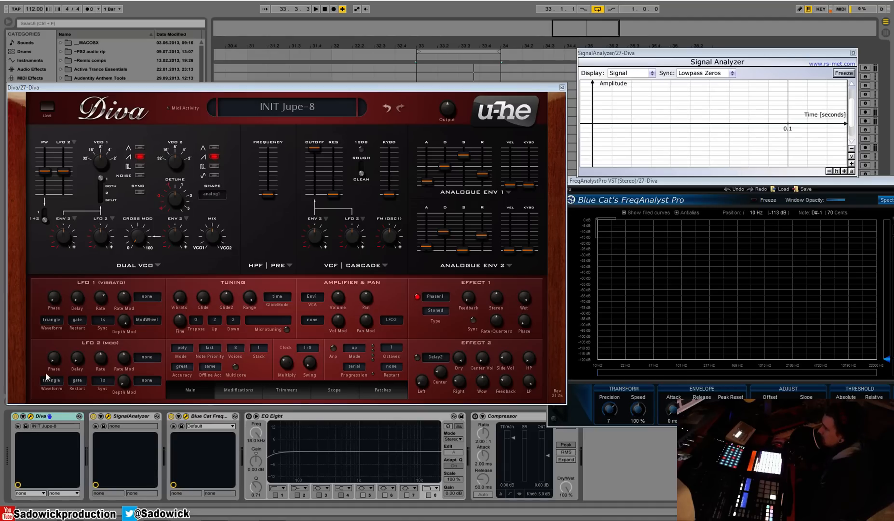
# Keep the Phaser1 type on Stoned and try its sync switched on and off again
pyautogui.click(443, 312)
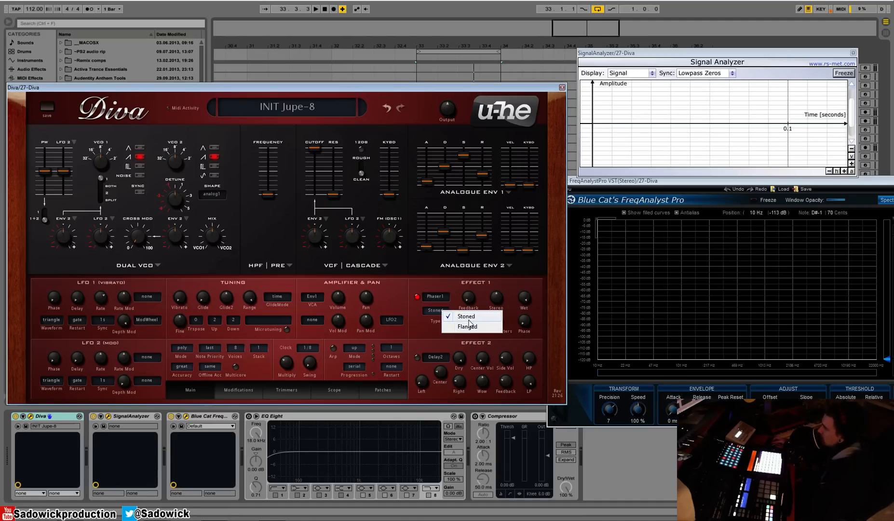
pyautogui.click(469, 320)
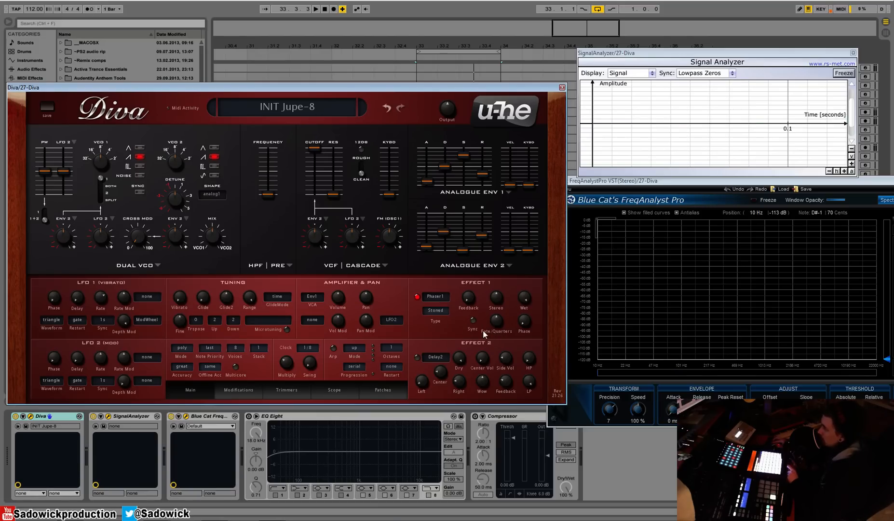
pyautogui.click(473, 320)
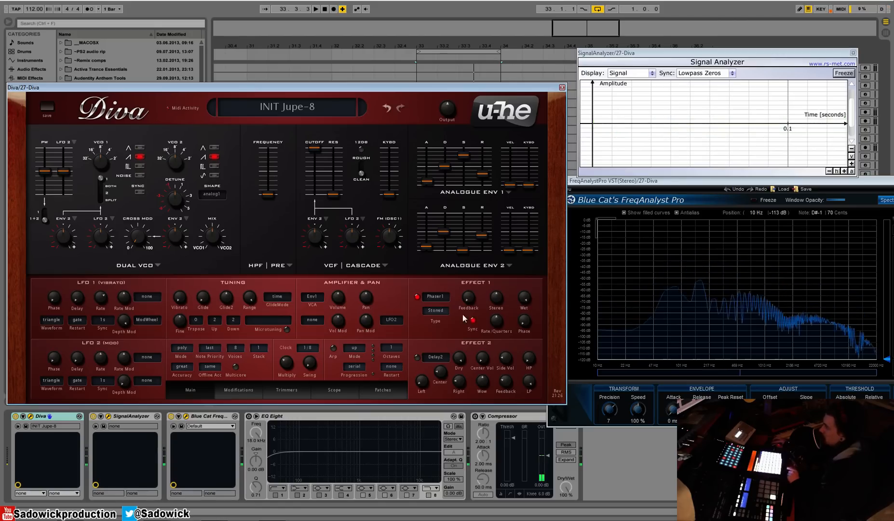
pyautogui.click(473, 320)
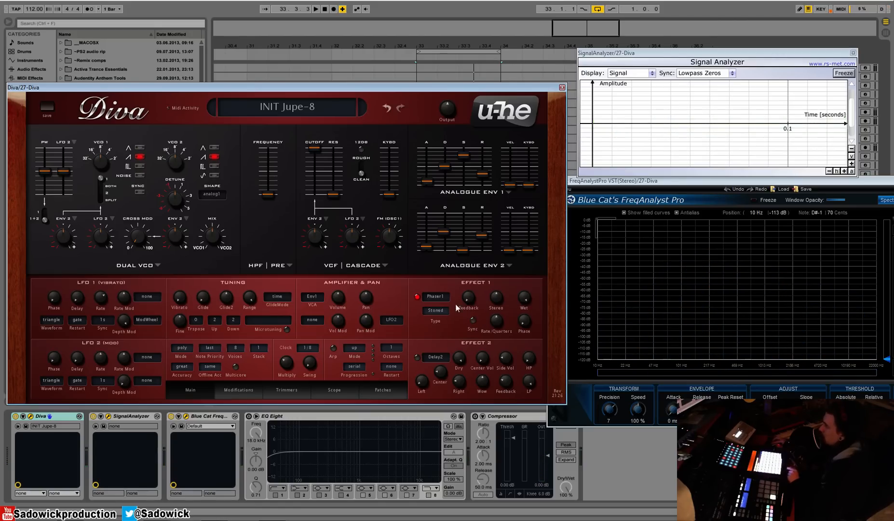
# Try the Phaser1 feedback at 88 and reduce it to 38, and sweep its stereo amount down to -42.50 and back up
pyautogui.moveTo(468, 298); pyautogui.dragTo(477, 217)
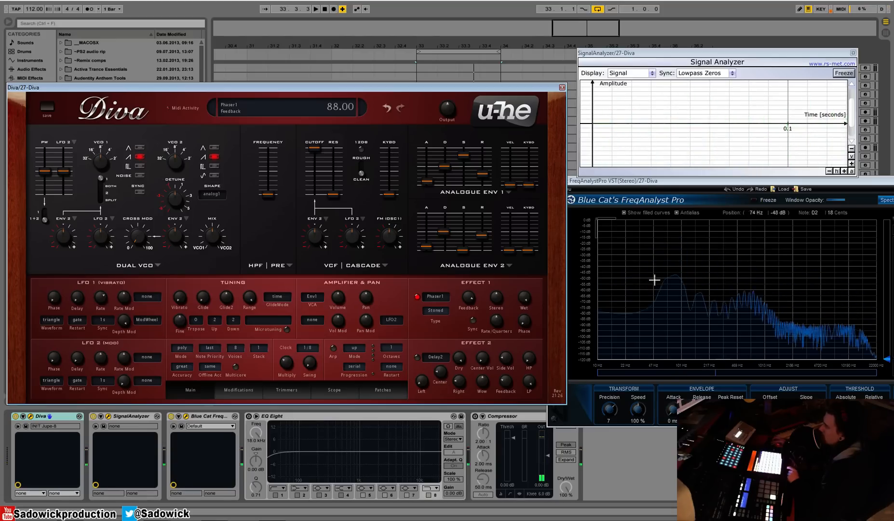
pyautogui.moveTo(467, 298); pyautogui.dragTo(481, 345)
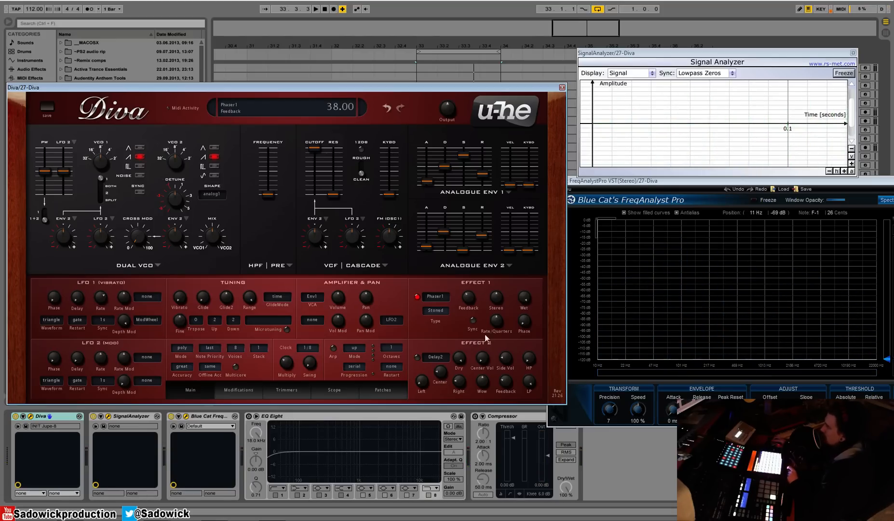
pyautogui.click(498, 304)
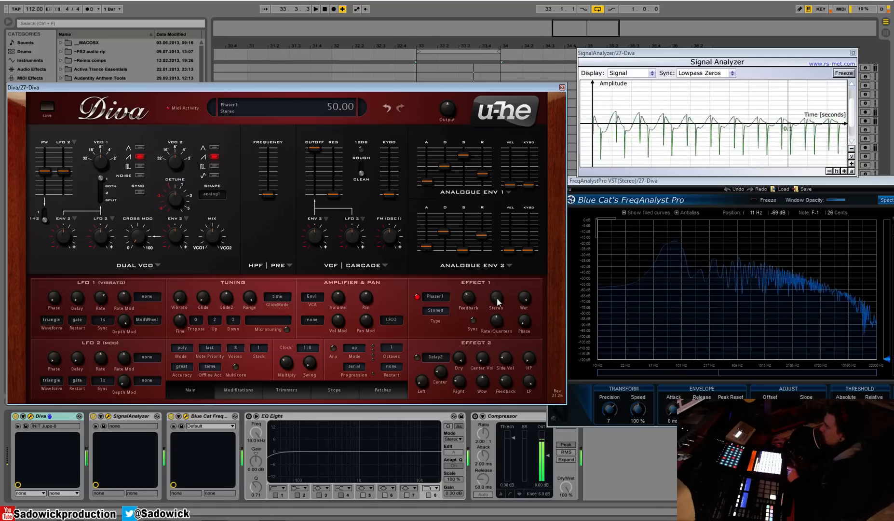
pyautogui.moveTo(498, 300); pyautogui.dragTo(504, 383)
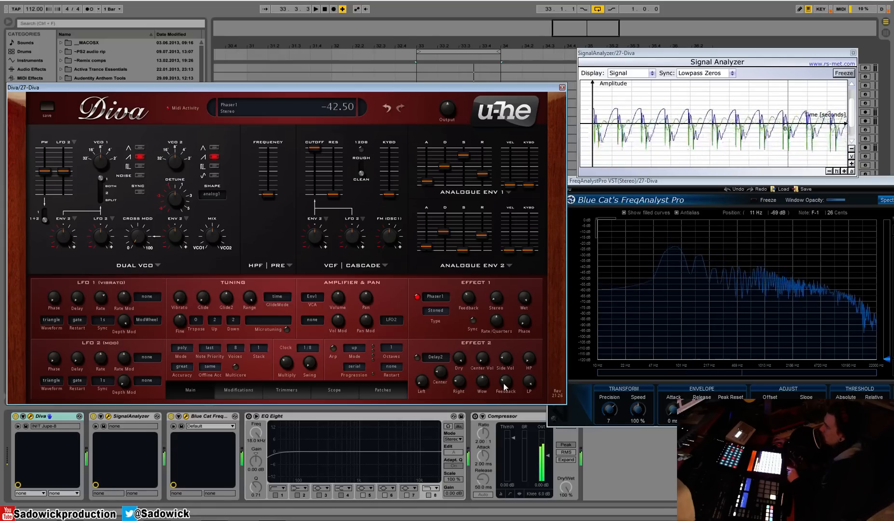
pyautogui.moveTo(497, 297); pyautogui.dragTo(500, 250)
# Compare the Phaser1 wet level at 0 and 100, leaving it at 100, and adjust the phaser's rate
pyautogui.moveTo(527, 304); pyautogui.dragTo(525, 327)
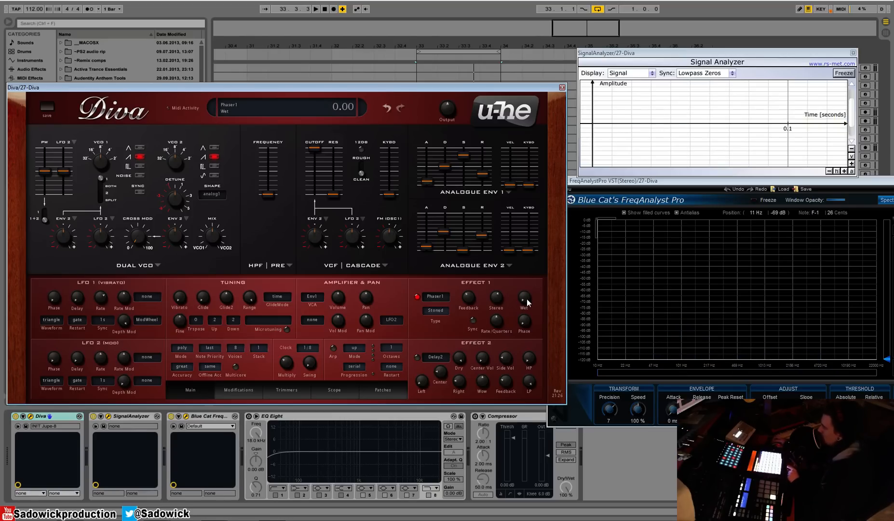
pyautogui.moveTo(526, 301); pyautogui.dragTo(525, 252)
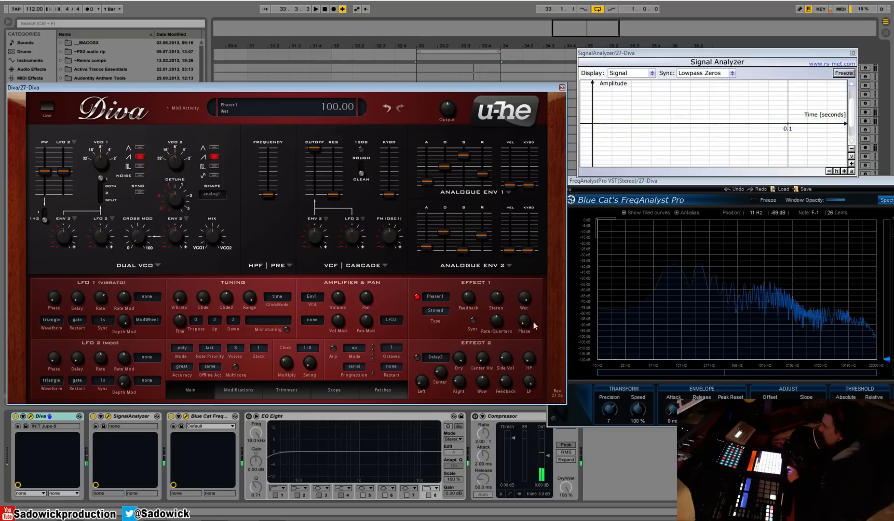
pyautogui.click(473, 320)
pyautogui.click(473, 321)
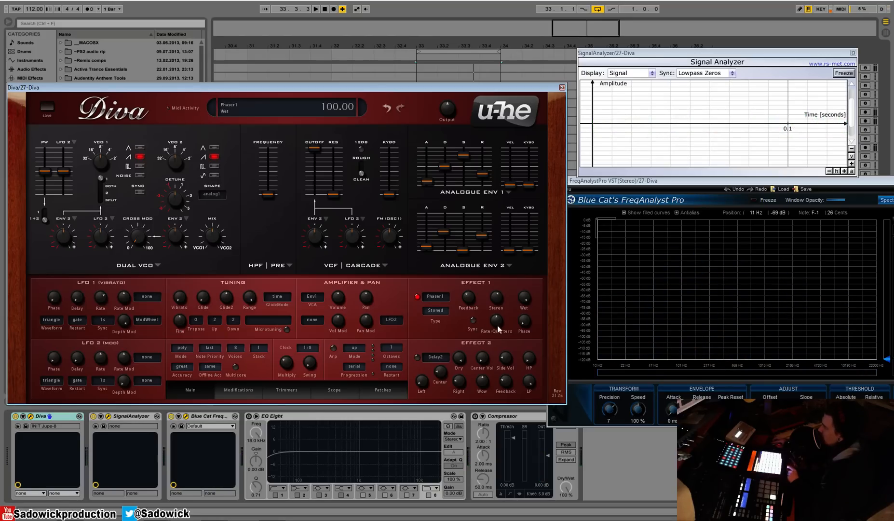
pyautogui.moveTo(499, 307); pyautogui.dragTo(543, 337)
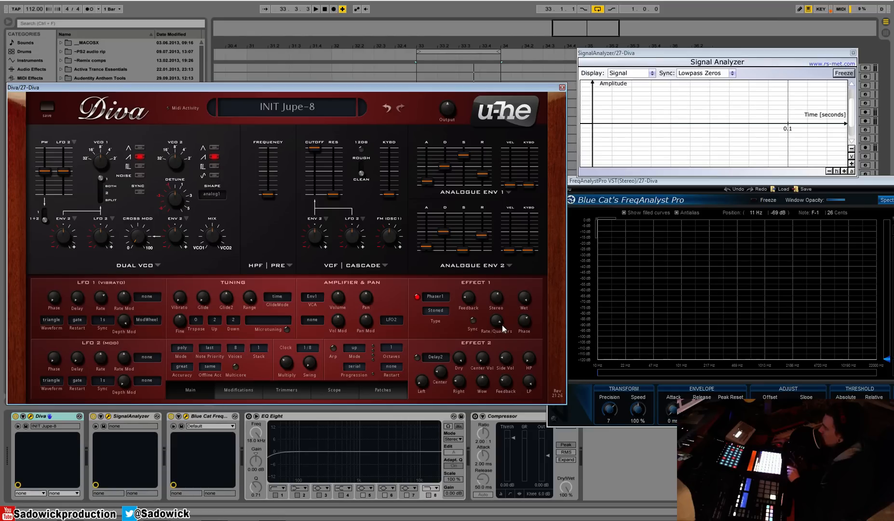
# Set the Phaser1 type to Flanged, varying its rate and phase and raising its feedback to 77.50
pyautogui.click(435, 309)
pyautogui.click(449, 322)
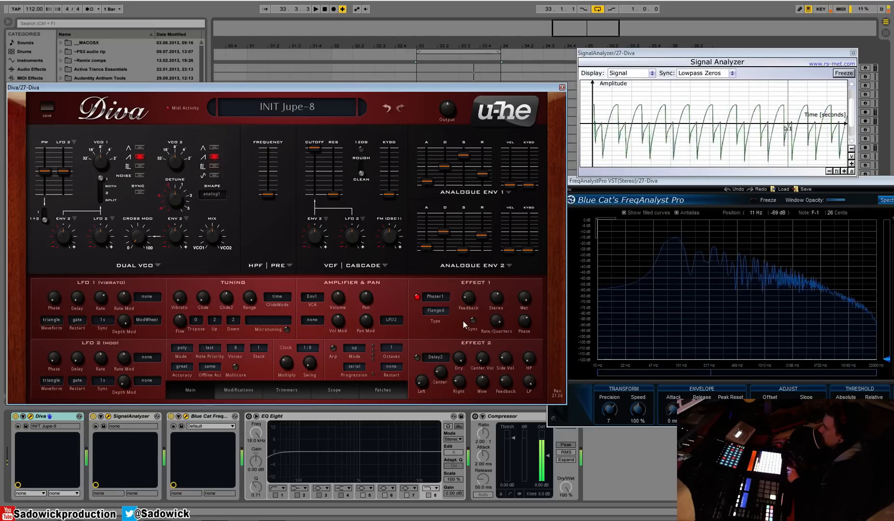
pyautogui.moveTo(493, 334); pyautogui.dragTo(491, 365)
pyautogui.moveTo(522, 338); pyautogui.dragTo(524, 256)
pyautogui.moveTo(497, 322); pyautogui.dragTo(473, 243)
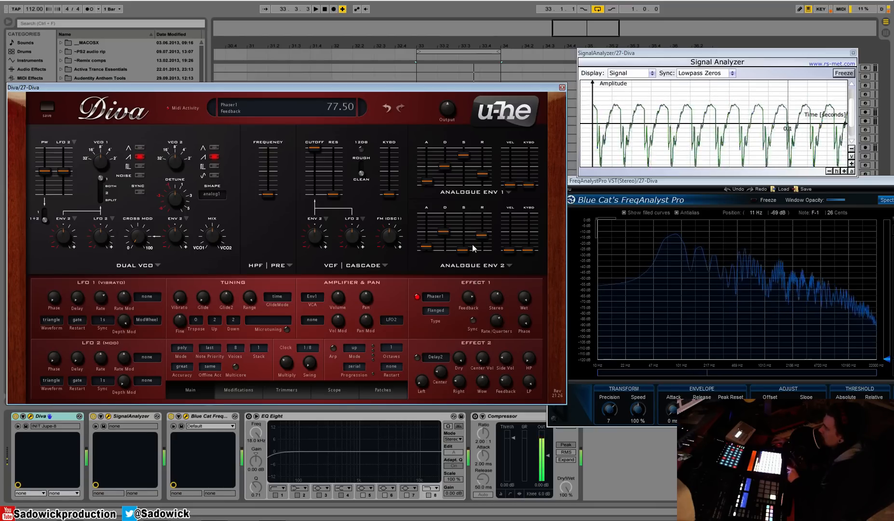
pyautogui.click(844, 171)
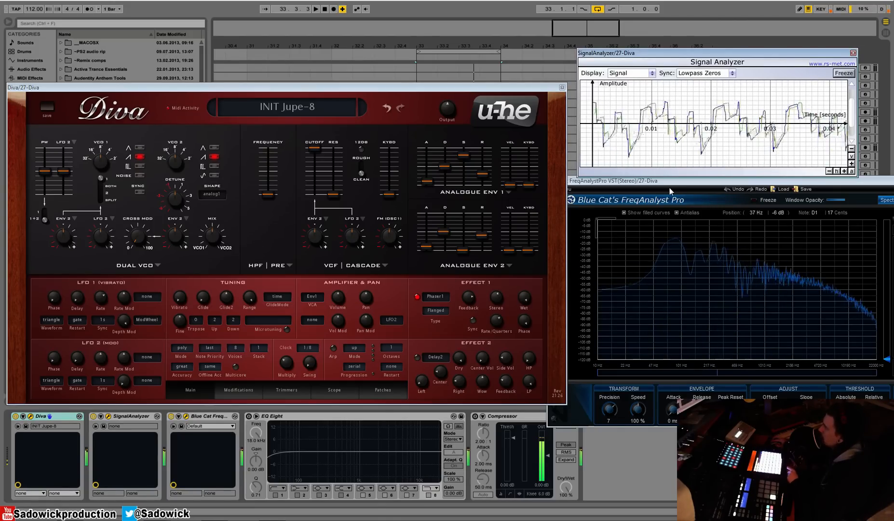
# Change the Effect 1 module to Plate1 and try its mix, with the dry level at 100 and the wet level lowered
pyautogui.click(438, 297)
pyautogui.click(460, 324)
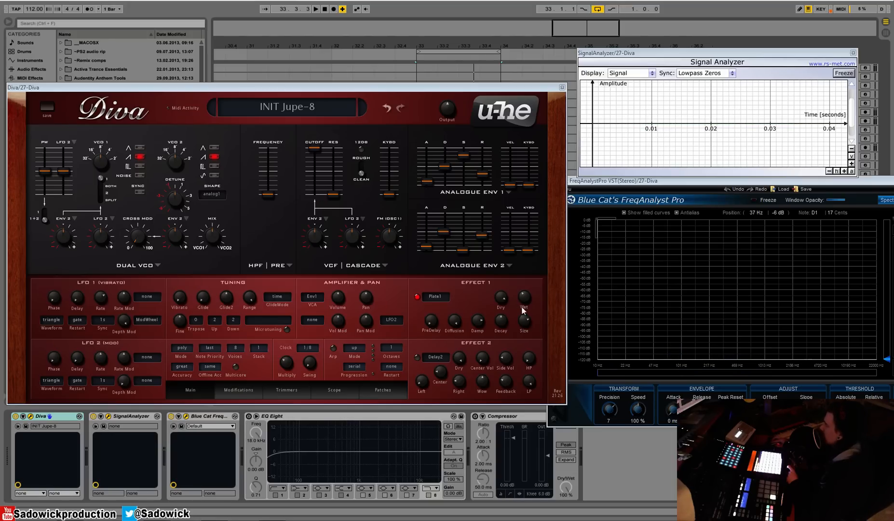
pyautogui.moveTo(501, 300)
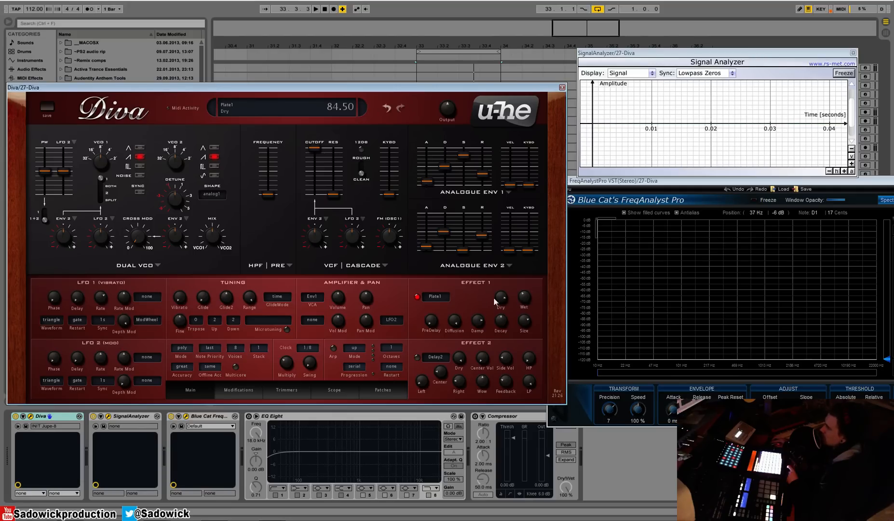
pyautogui.moveTo(503, 297); pyautogui.dragTo(503, 318)
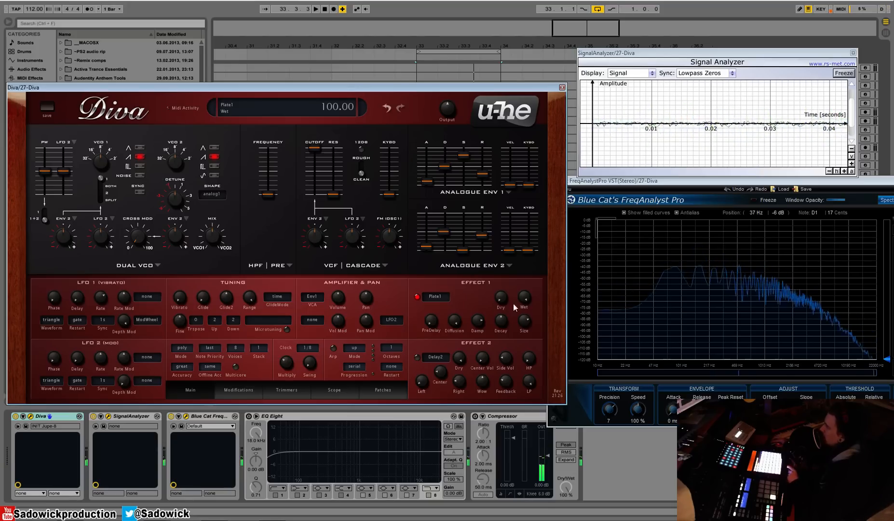
pyautogui.moveTo(506, 298); pyautogui.dragTo(525, 203)
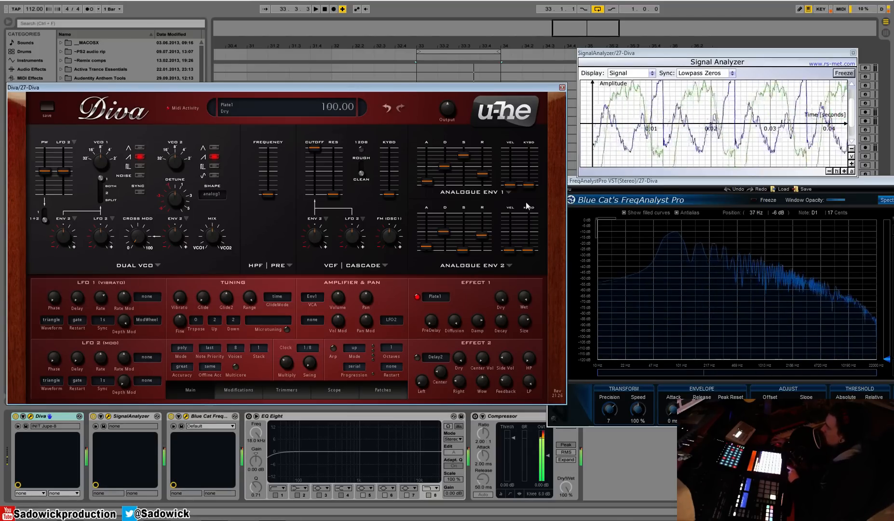
pyautogui.moveTo(525, 298); pyautogui.dragTo(524, 346)
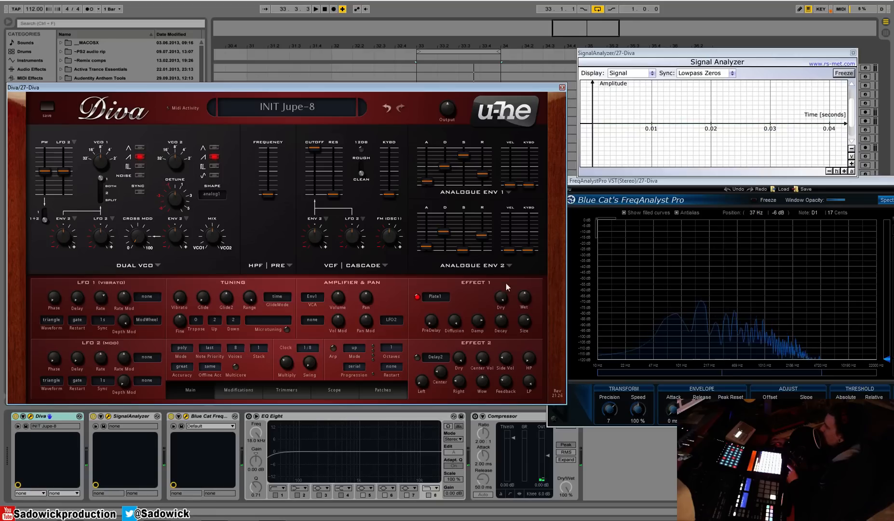
# Lower the Plate1 dry level and switch envelope 2 to the Digital model
pyautogui.moveTo(505, 298); pyautogui.dragTo(512, 393)
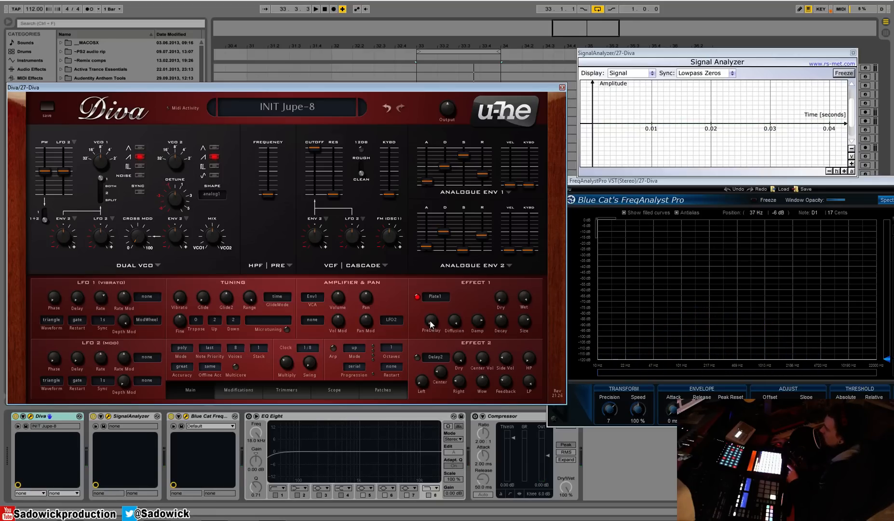
pyautogui.moveTo(436, 326)
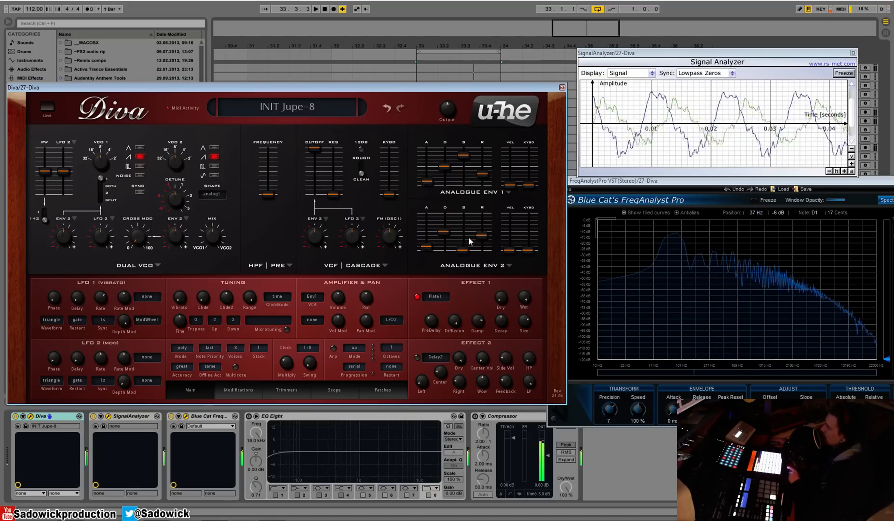
pyautogui.click(506, 263)
# Vary the Plate1 diffusion from 71.50 down to 56.50, with damp at 56.50 and the dry level at 69
pyautogui.moveTo(455, 322); pyautogui.dragTo(452, 371)
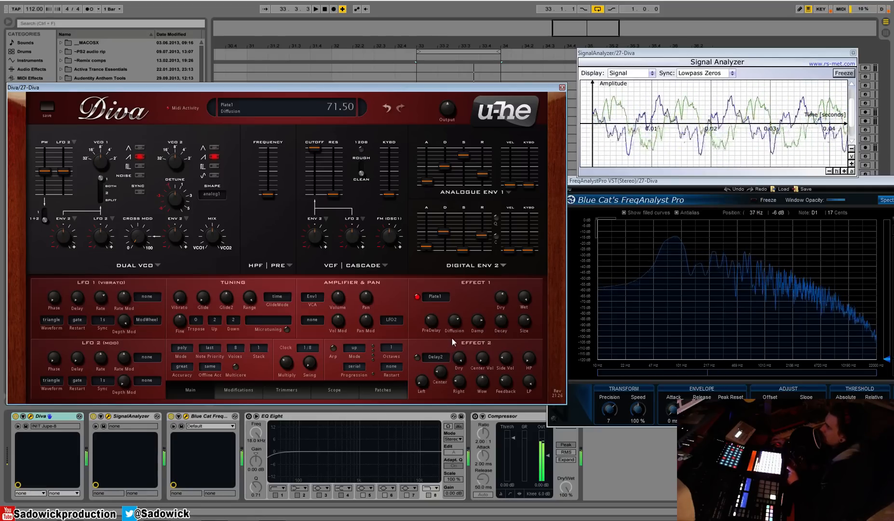
pyautogui.moveTo(454, 319); pyautogui.dragTo(470, 432)
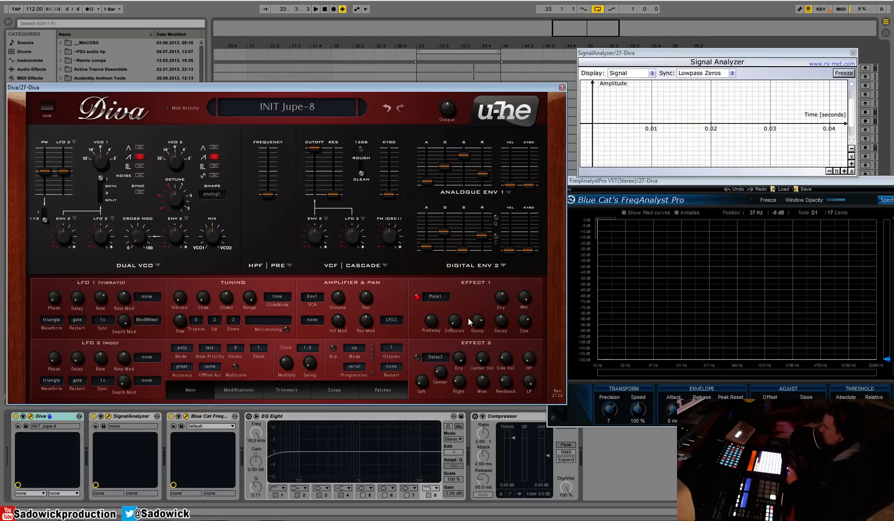
pyautogui.click(471, 320)
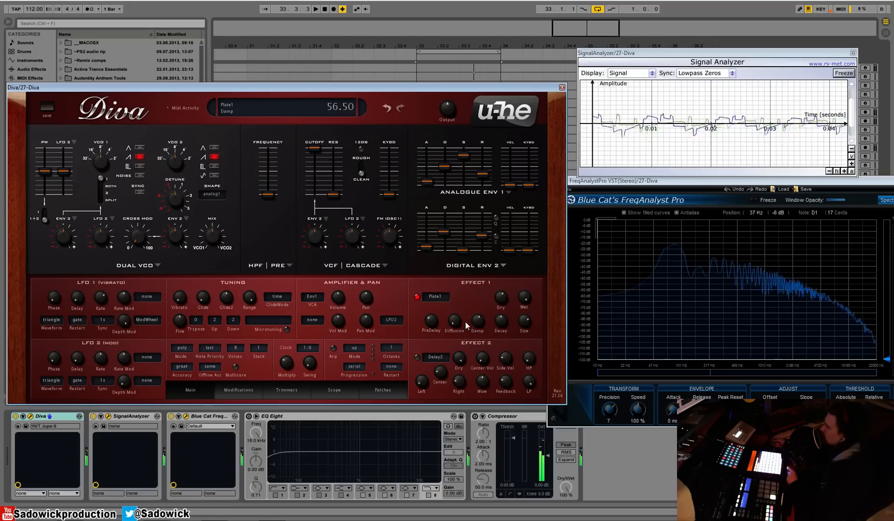
pyautogui.moveTo(506, 298); pyautogui.dragTo(509, 288)
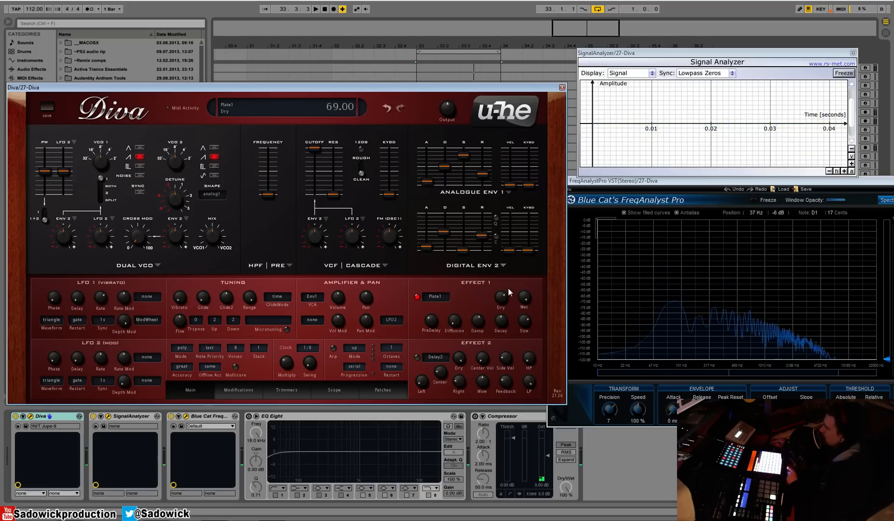
pyautogui.moveTo(431, 319); pyautogui.dragTo(433, 301)
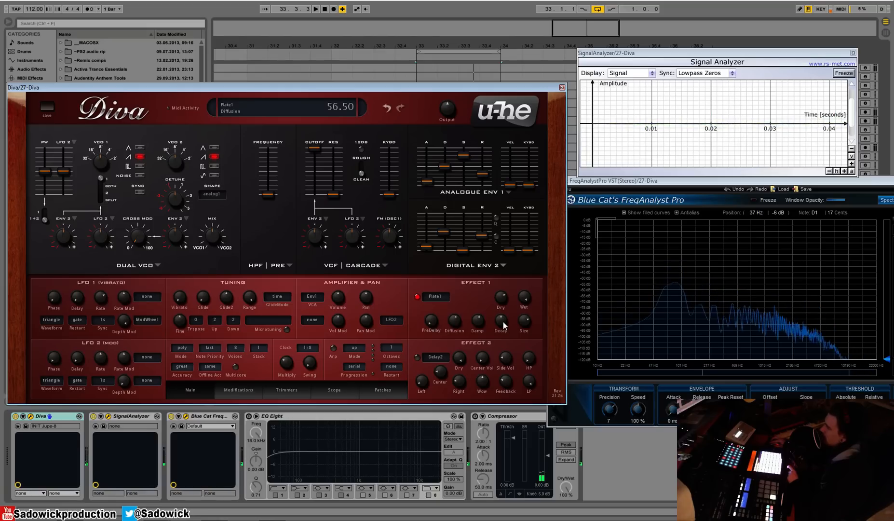
# Raise the Plate1 decay to 60 and higher, and sweep its size down to 1 and back up
pyautogui.moveTo(503, 321)
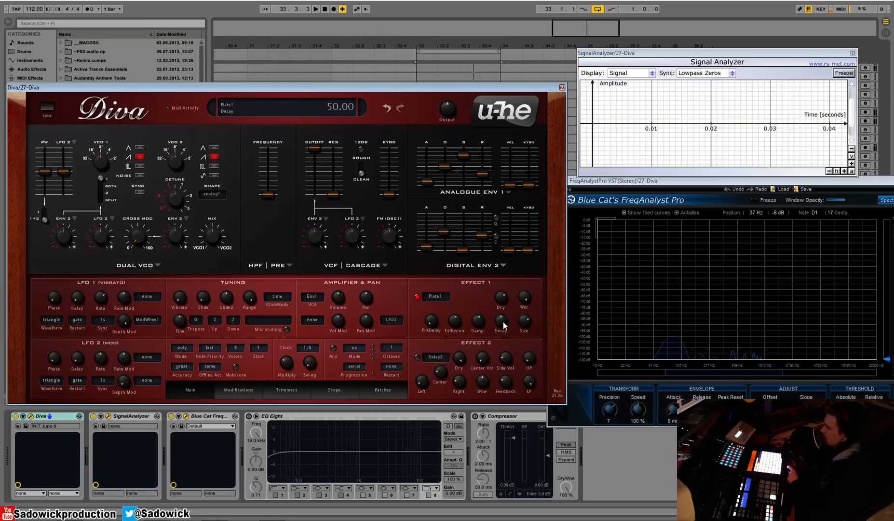
pyautogui.moveTo(503, 321); pyautogui.dragTo(505, 316)
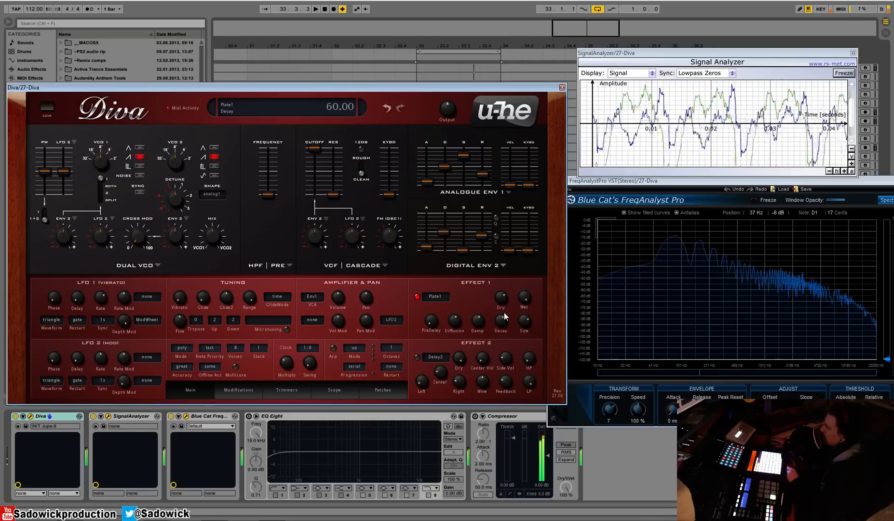
pyautogui.moveTo(504, 320); pyautogui.dragTo(506, 313)
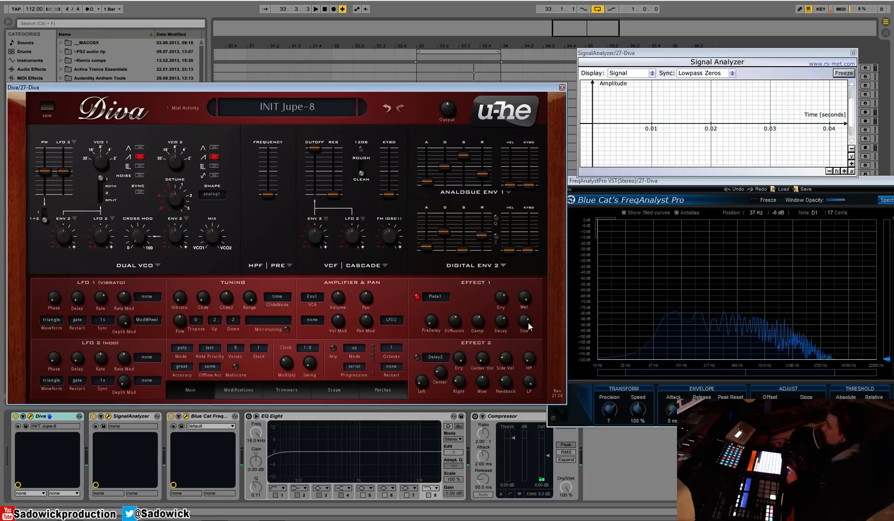
pyautogui.moveTo(530, 319); pyautogui.dragTo(532, 363)
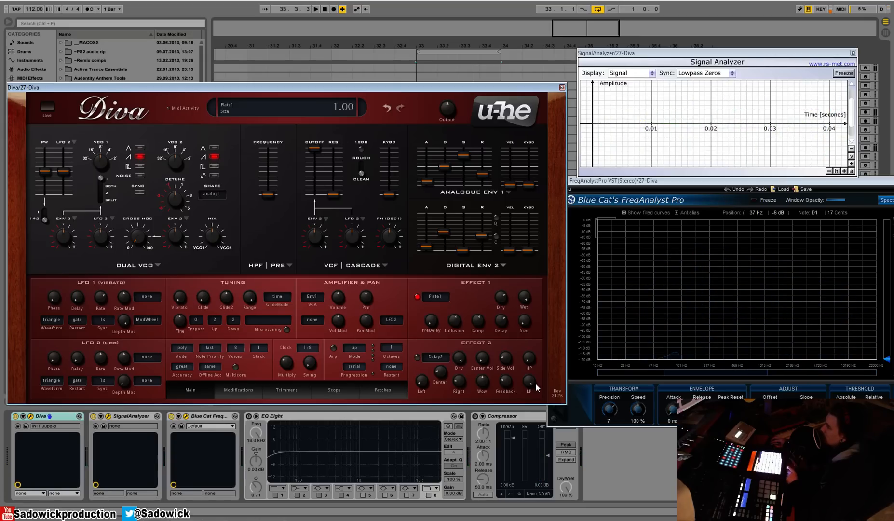
pyautogui.moveTo(535, 383); pyautogui.dragTo(530, 224)
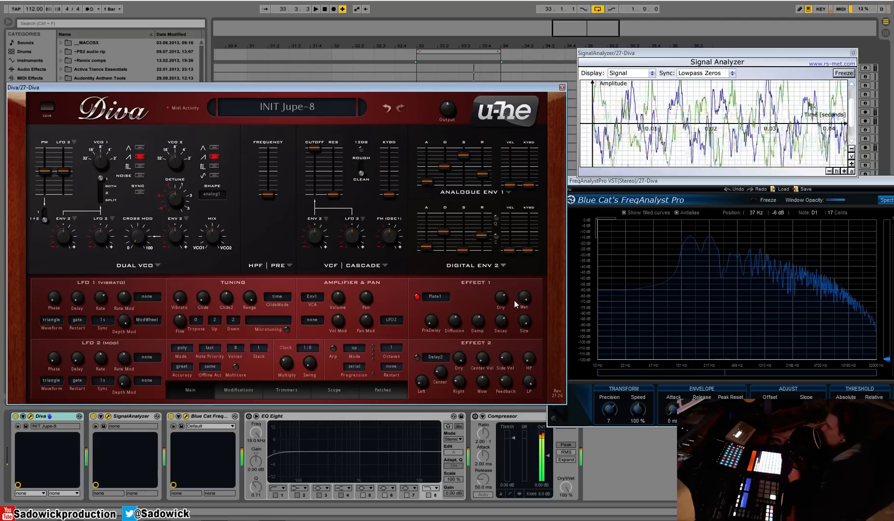
# Change the Effect 1 module to Delay1 and bring its dry level from 0.50 up to 100
pyautogui.click(440, 297)
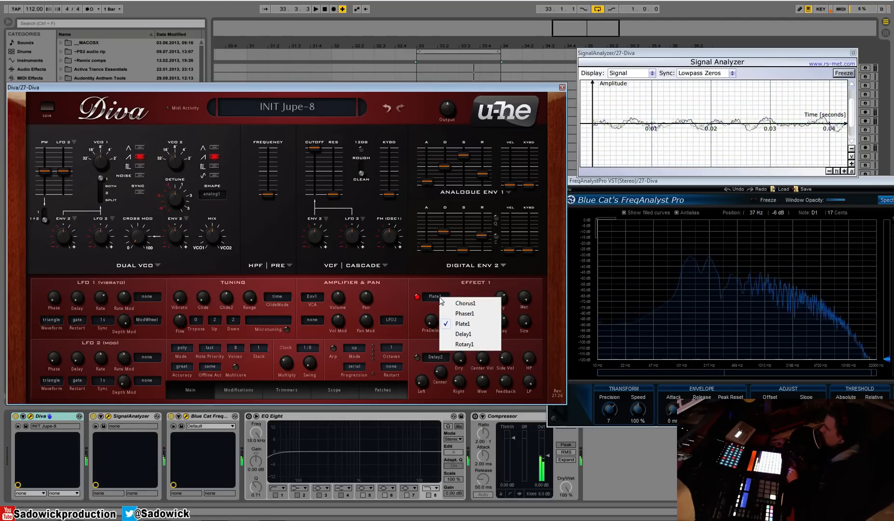
pyautogui.click(462, 335)
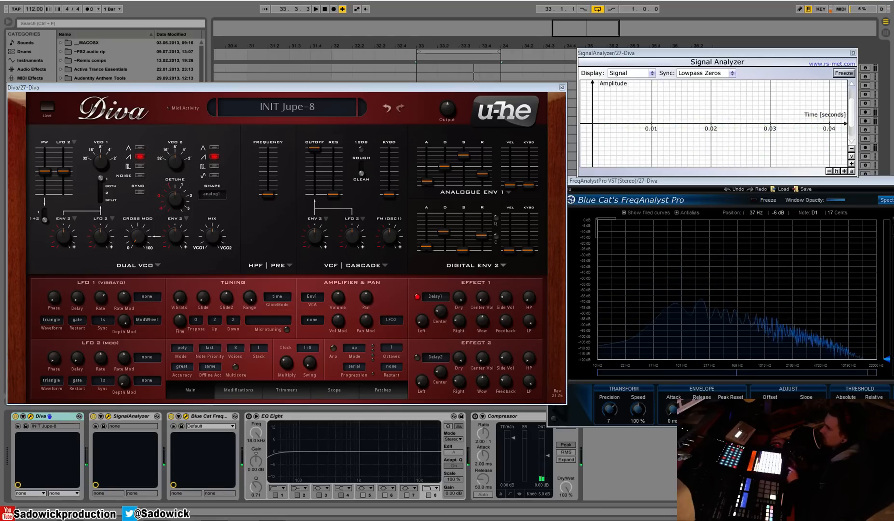
pyautogui.click(437, 296)
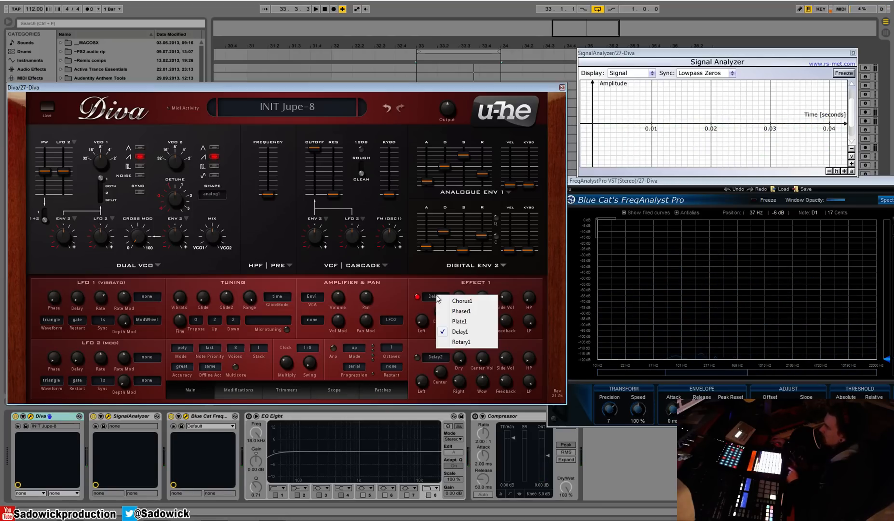
pyautogui.click(441, 284)
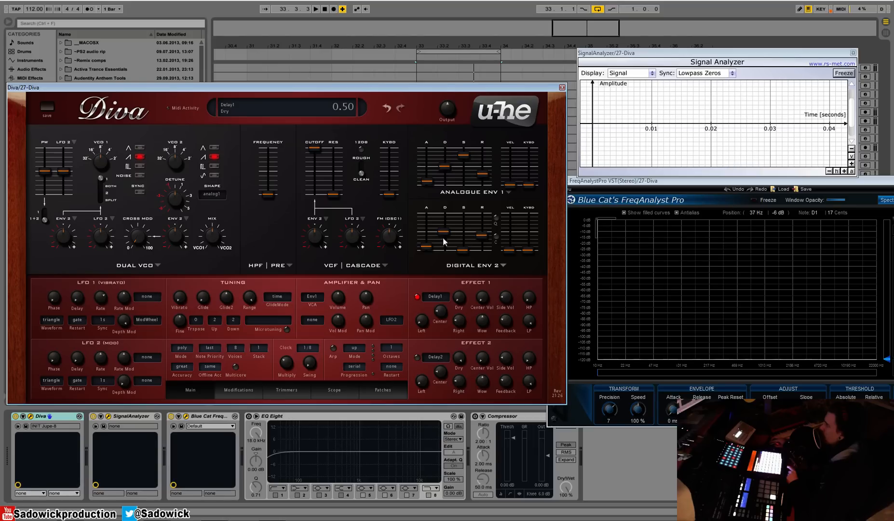
pyautogui.moveTo(459, 297); pyautogui.dragTo(461, 182)
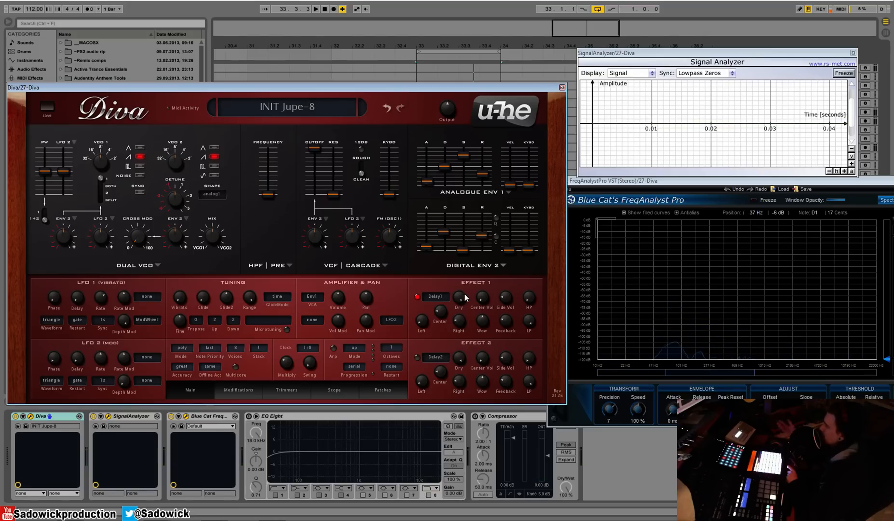
pyautogui.moveTo(457, 301); pyautogui.dragTo(471, 279)
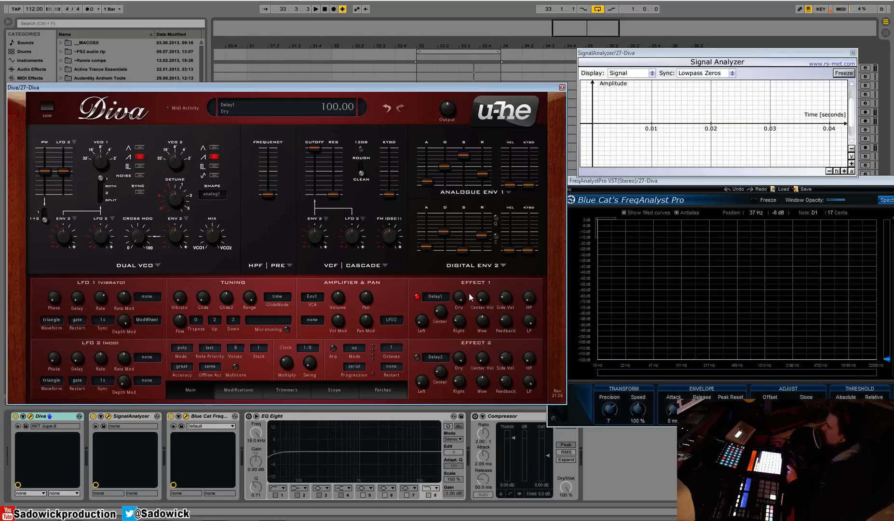
# Adjust the Delay1 delay times, trying the center at 9.10, with the left delay at 3.50 and the center at 7.20
pyautogui.moveTo(421, 329); pyautogui.dragTo(446, 292)
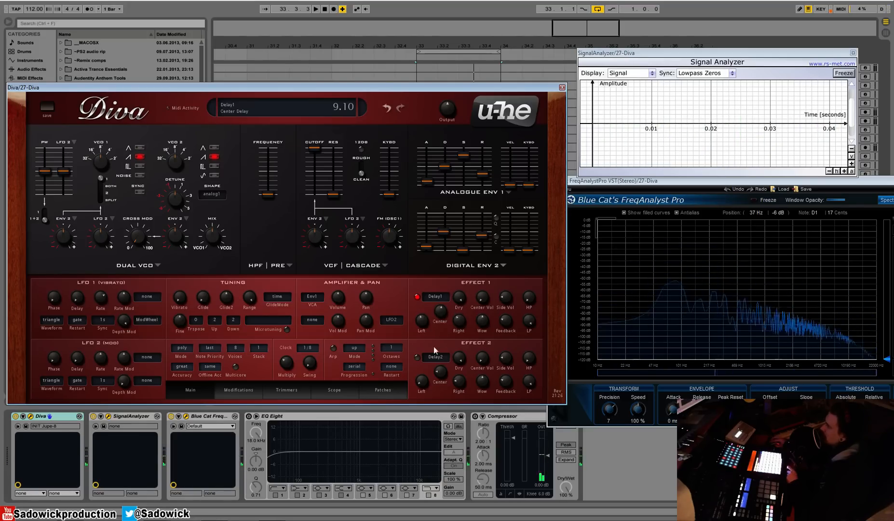
pyautogui.moveTo(440, 312); pyautogui.dragTo(442, 331)
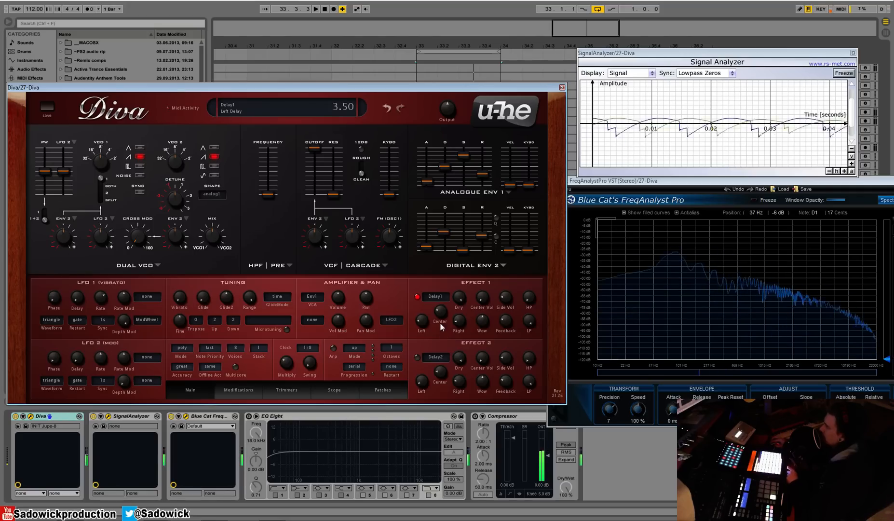
pyautogui.moveTo(440, 314); pyautogui.dragTo(441, 267)
pyautogui.moveTo(440, 311); pyautogui.dragTo(441, 327)
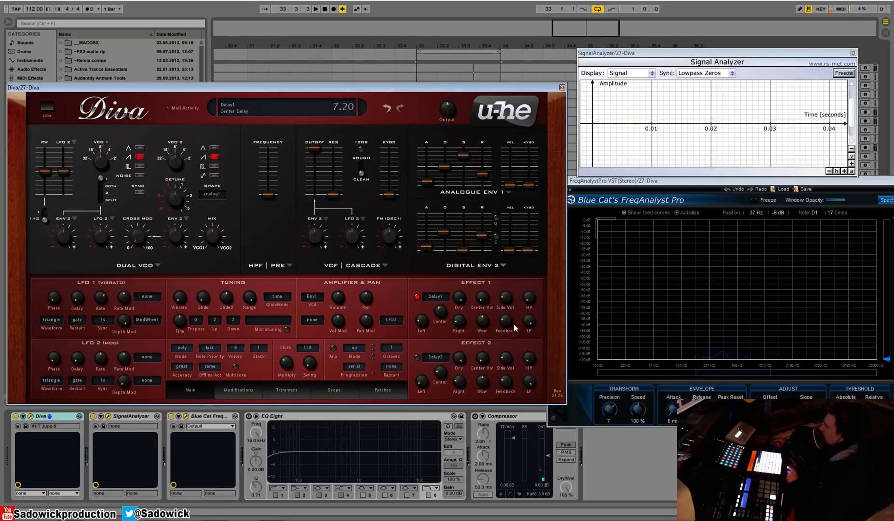
# Try the Delay1 feedback at 54 and 91, and reduce it to 79.50
pyautogui.moveTo(506, 321)
pyautogui.mouseDown()
pyautogui.moveTo(508, 302)
pyautogui.moveTo(504, 319)
pyautogui.mouseUp()
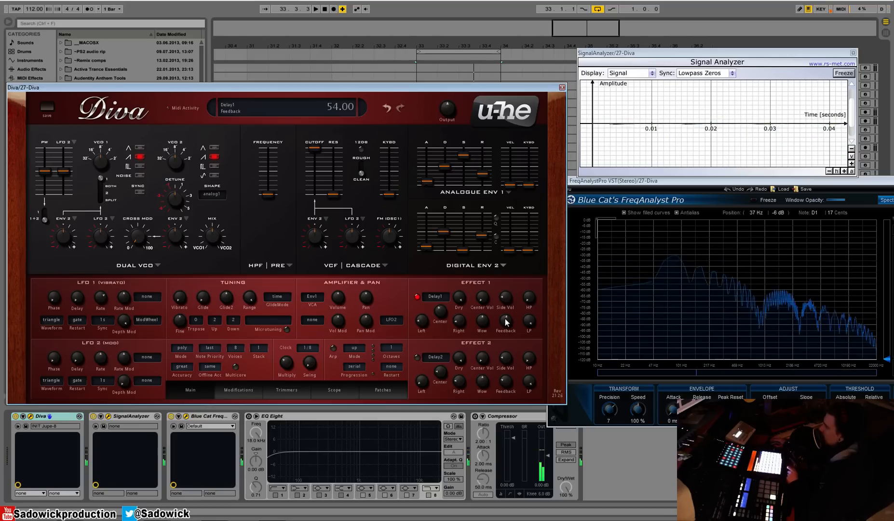
pyautogui.moveTo(507, 322); pyautogui.dragTo(509, 312)
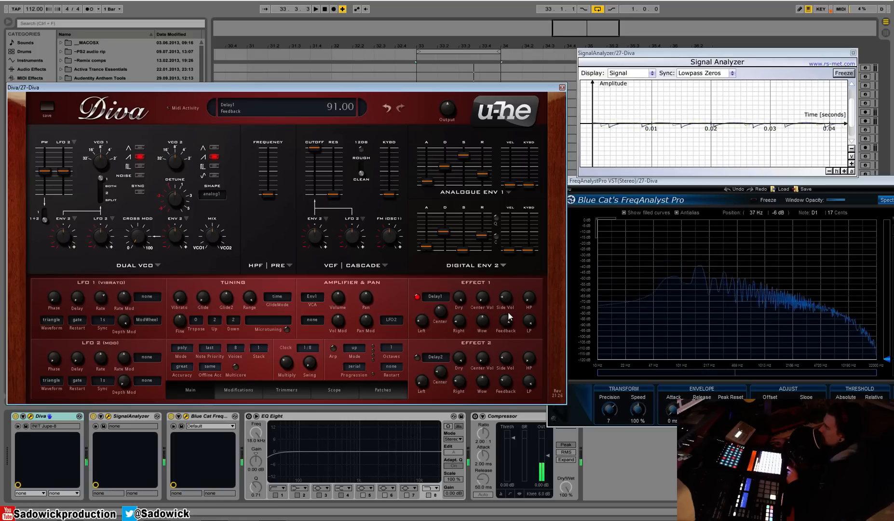
pyautogui.moveTo(508, 311); pyautogui.dragTo(510, 327)
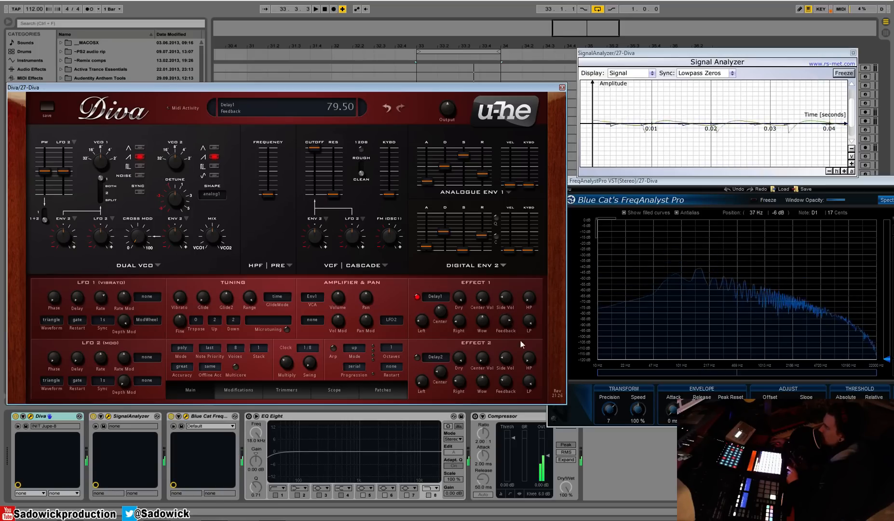
# Compare the Delay1 center and side volumes by lowering each to 0, raising the center volume to 73 in between
pyautogui.moveTo(486, 298); pyautogui.dragTo(506, 337)
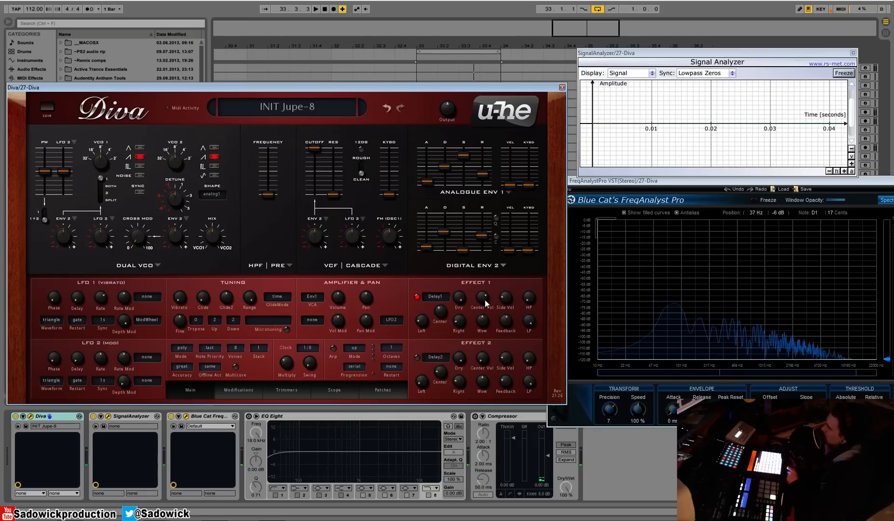
pyautogui.moveTo(485, 303); pyautogui.dragTo(511, 251)
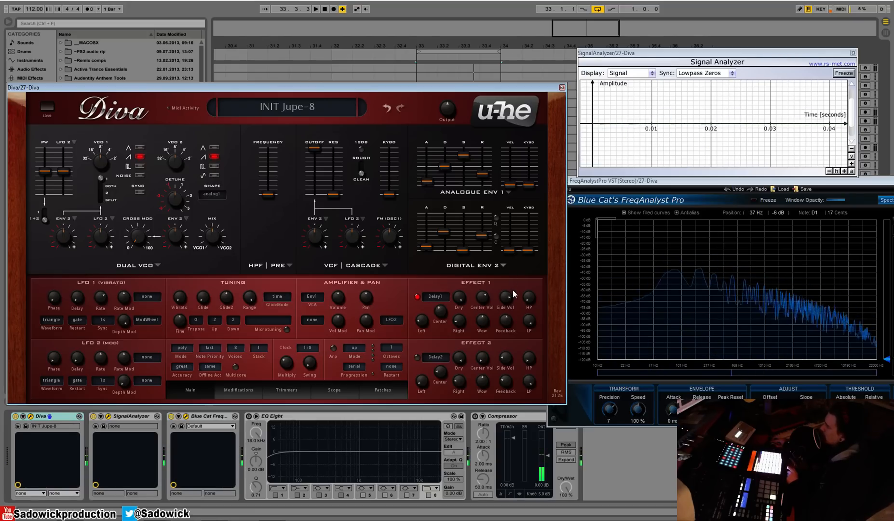
pyautogui.click(486, 369)
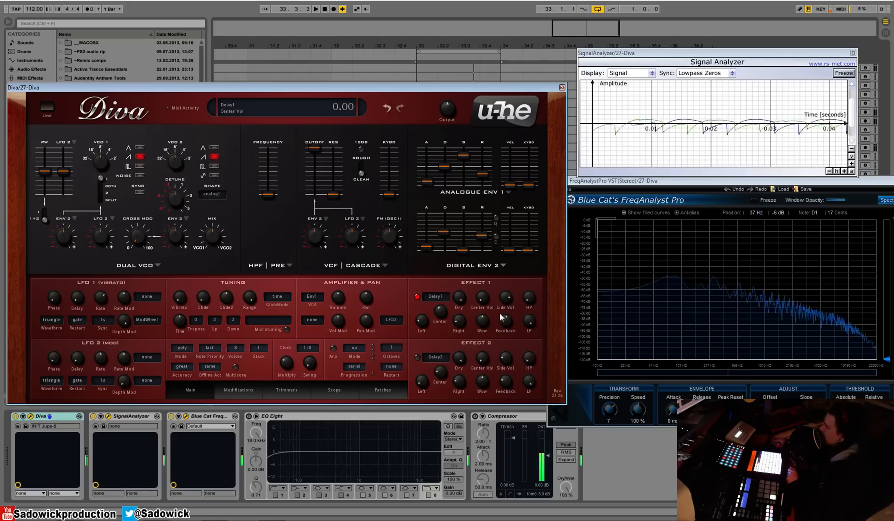
pyautogui.moveTo(484, 299); pyautogui.dragTo(489, 229)
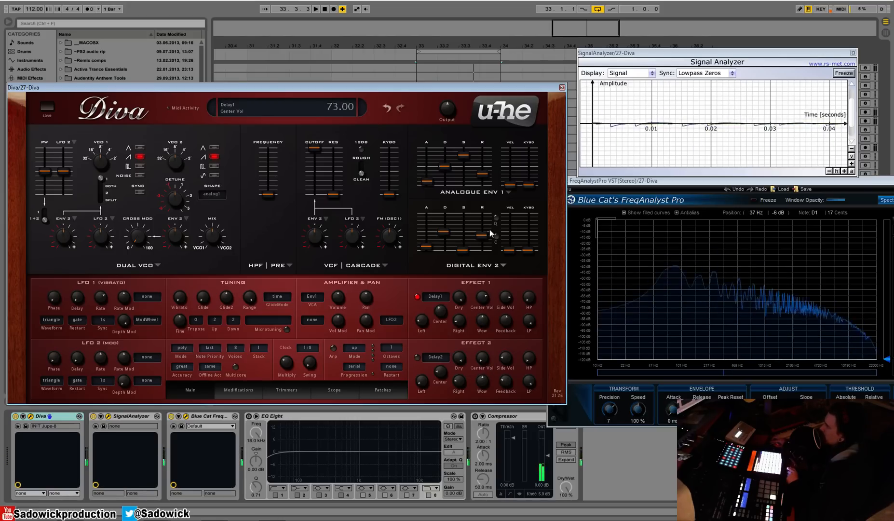
pyautogui.moveTo(505, 299); pyautogui.dragTo(513, 391)
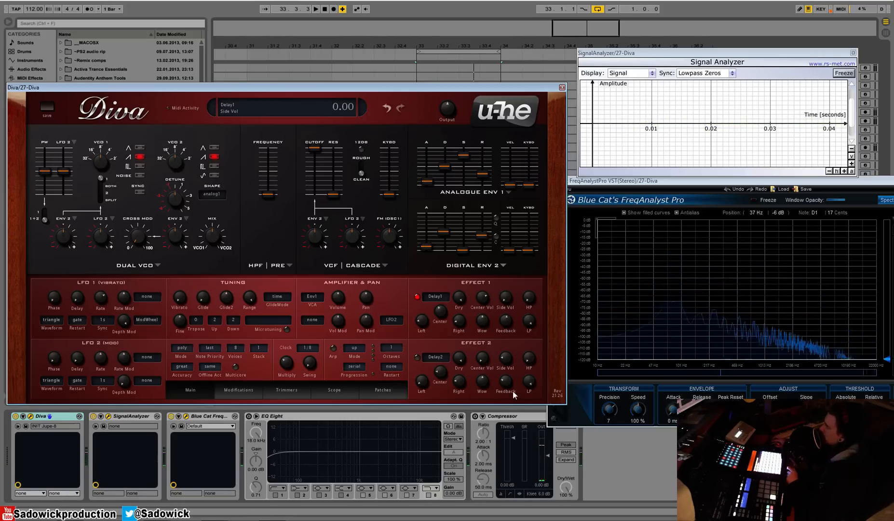
pyautogui.moveTo(481, 298)
pyautogui.mouseDown()
pyautogui.moveTo(516, 226)
pyautogui.moveTo(512, 360)
pyautogui.moveTo(541, 307)
pyautogui.moveTo(511, 235)
pyautogui.moveTo(492, 297)
pyautogui.mouseUp()
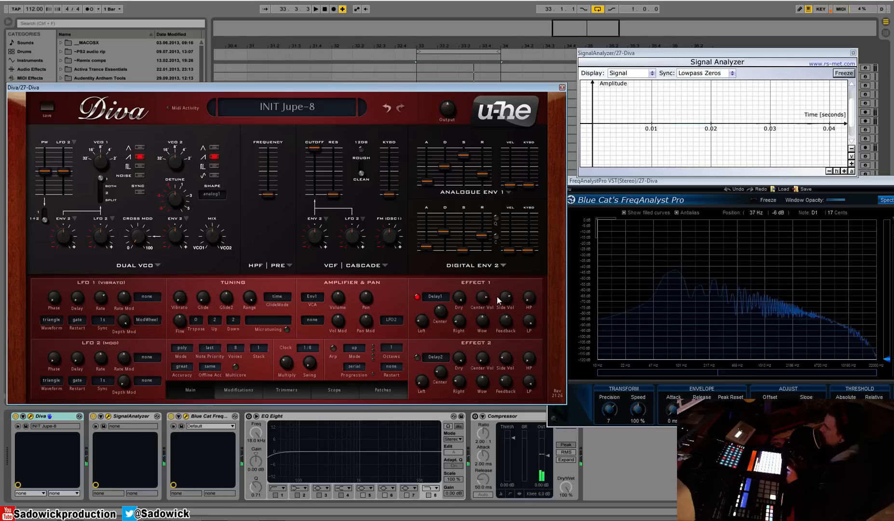
# Sweep the Delay1 high-pass and low-pass filters to thin and darken the repeats, trying the low-pass at 32
pyautogui.moveTo(532, 298); pyautogui.dragTo(531, 238)
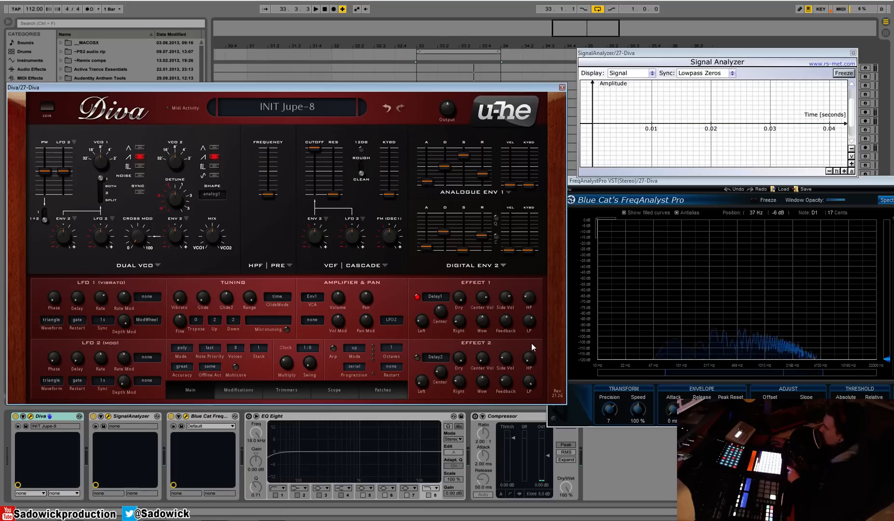
pyautogui.moveTo(526, 334); pyautogui.dragTo(536, 357)
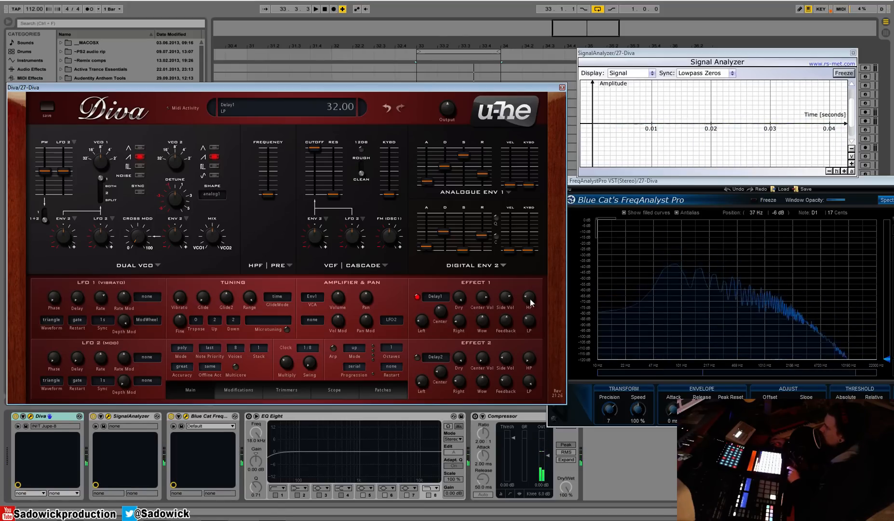
pyautogui.moveTo(532, 297); pyautogui.dragTo(528, 270)
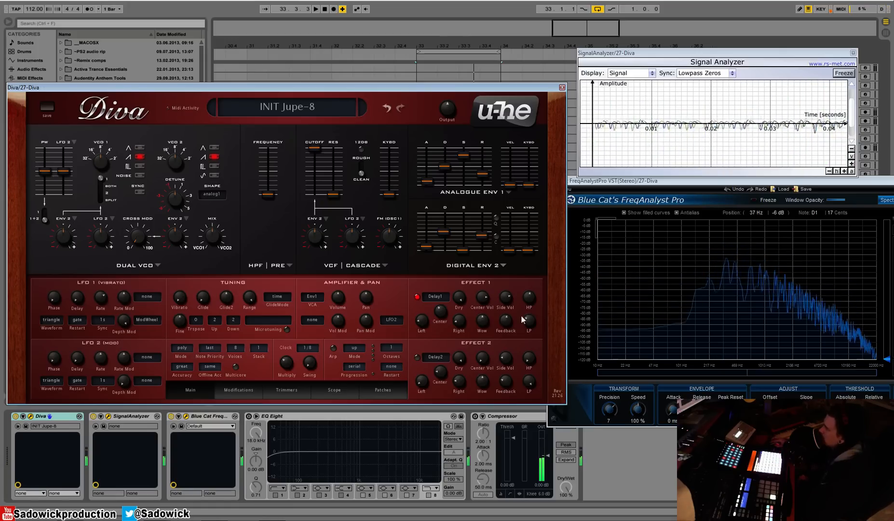
pyautogui.moveTo(529, 327)
pyautogui.moveTo(529, 323); pyautogui.dragTo(528, 327)
pyautogui.moveTo(465, 317); pyautogui.dragTo(424, 329)
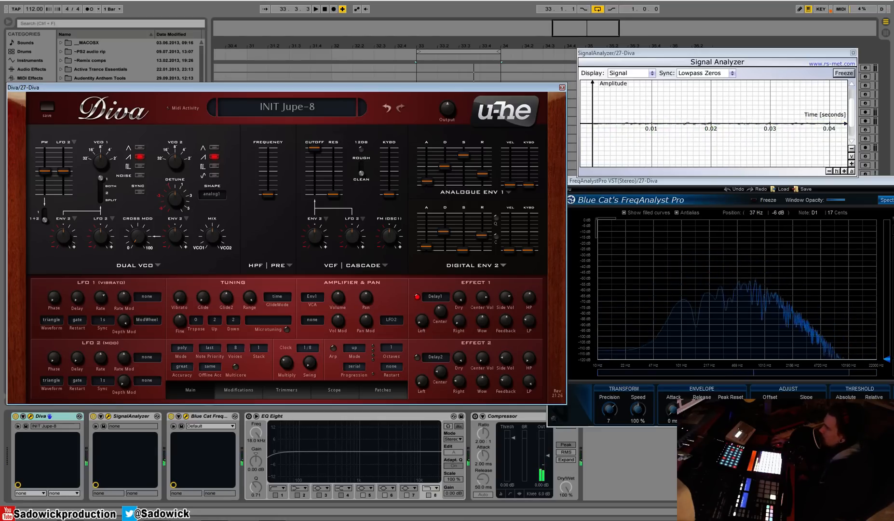
# Change the Effect 1 module to Rotary1
pyautogui.click(436, 296)
pyautogui.click(475, 339)
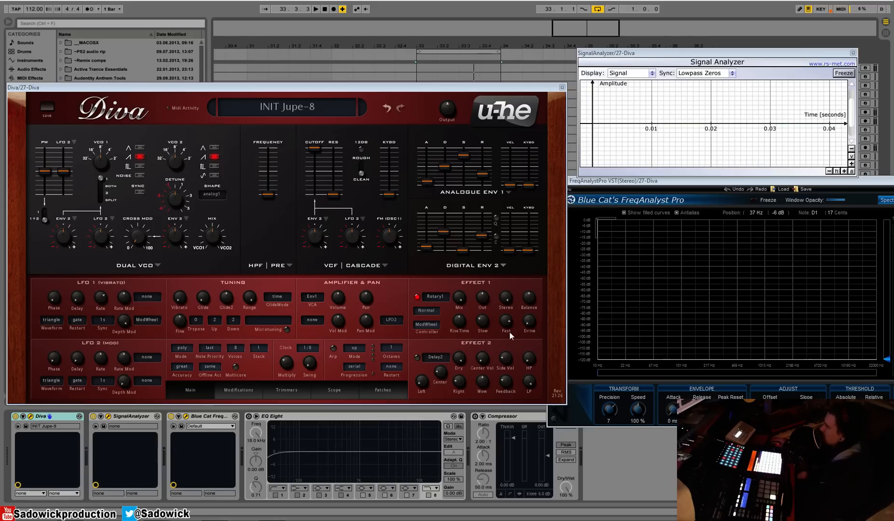
# Check the Rotary1 mode options and set its speed controller to Pressure
pyautogui.click(433, 310)
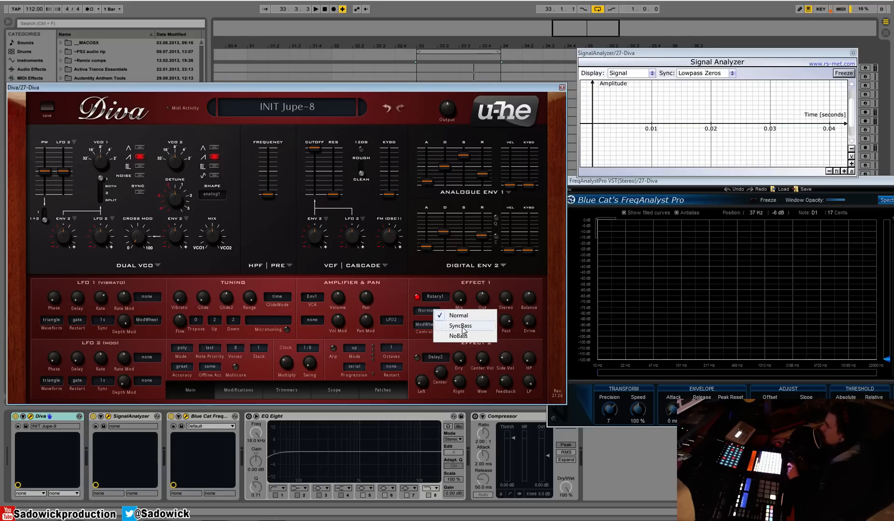
pyautogui.click(435, 300)
pyautogui.click(433, 324)
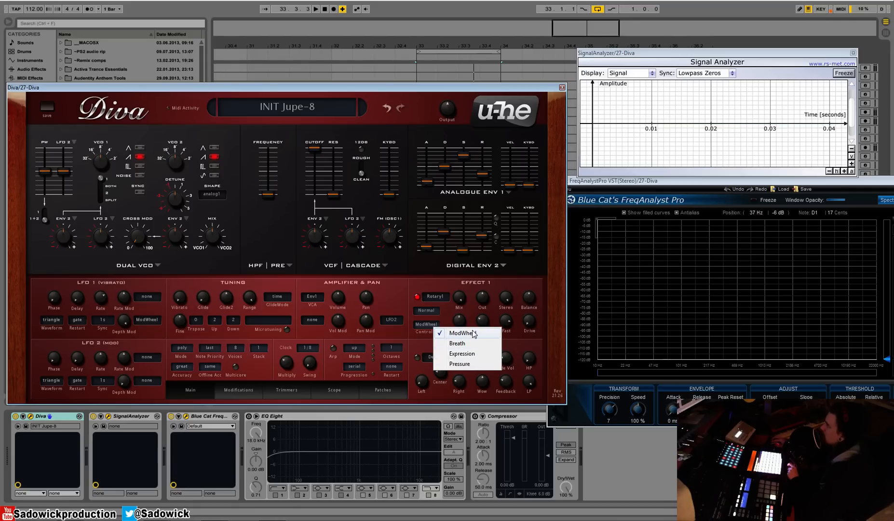
pyautogui.click(473, 333)
pyautogui.click(429, 325)
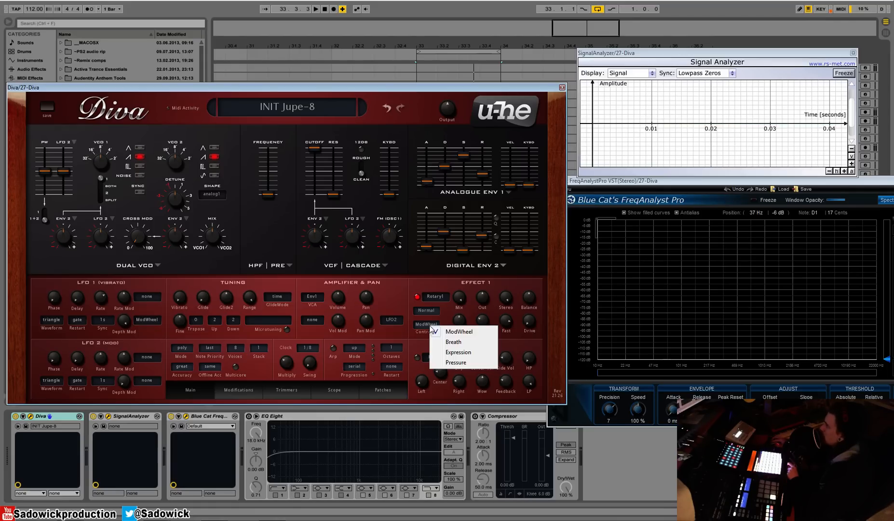
pyautogui.click(456, 362)
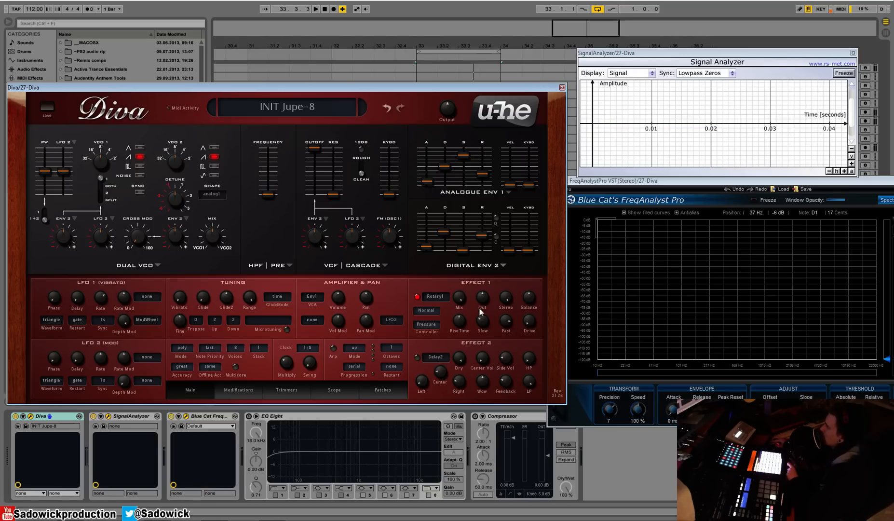
# Try the Rotary1 slow speed at 84.00 and reduce it again to compare the rotation
pyautogui.moveTo(487, 322); pyautogui.dragTo(486, 287)
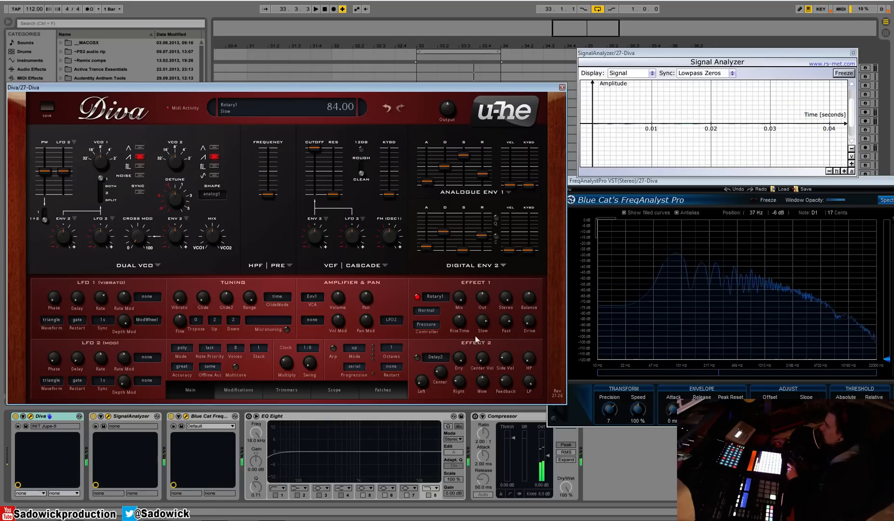
pyautogui.click(418, 313)
pyautogui.click(436, 313)
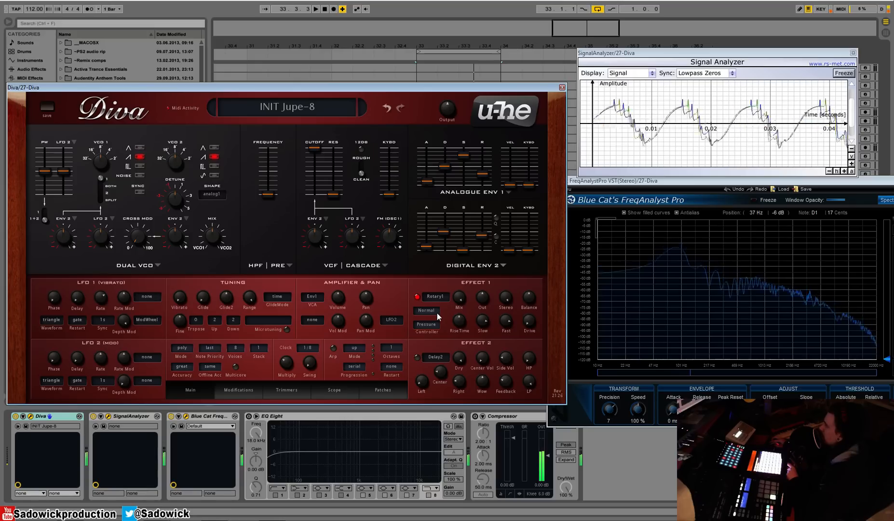
pyautogui.moveTo(486, 331); pyautogui.dragTo(485, 391)
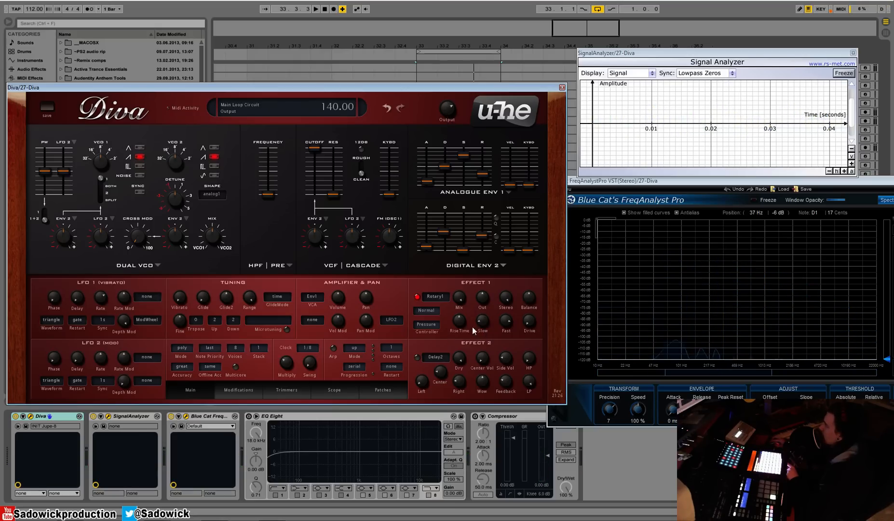
# Raise the Rotary1 fast speed slightly, and try the drive at 92.50 before reducing it
pyautogui.moveTo(509, 323); pyautogui.dragTo(509, 319)
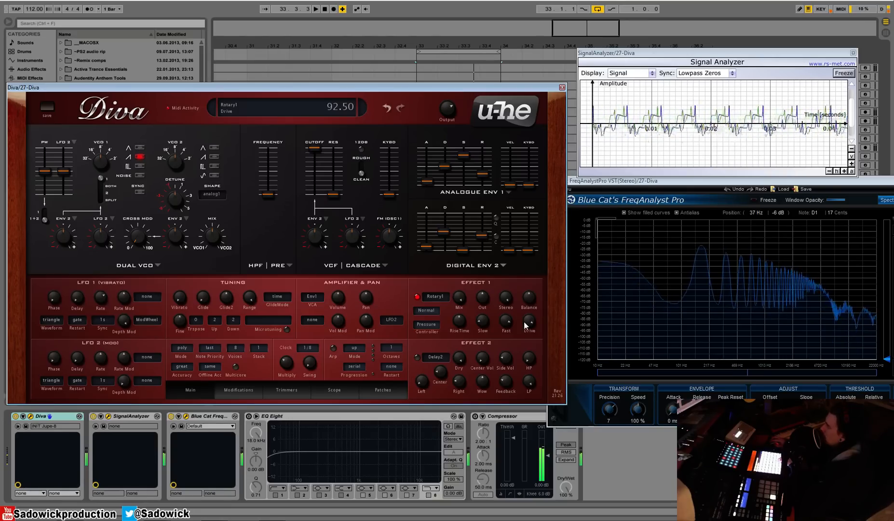
pyautogui.moveTo(526, 321); pyautogui.dragTo(528, 344)
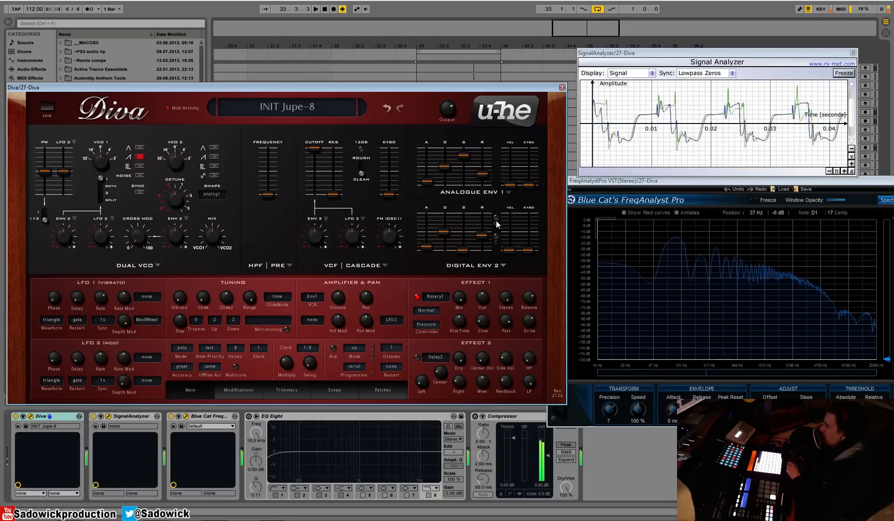
pyautogui.moveTo(463, 312); pyautogui.dragTo(463, 307)
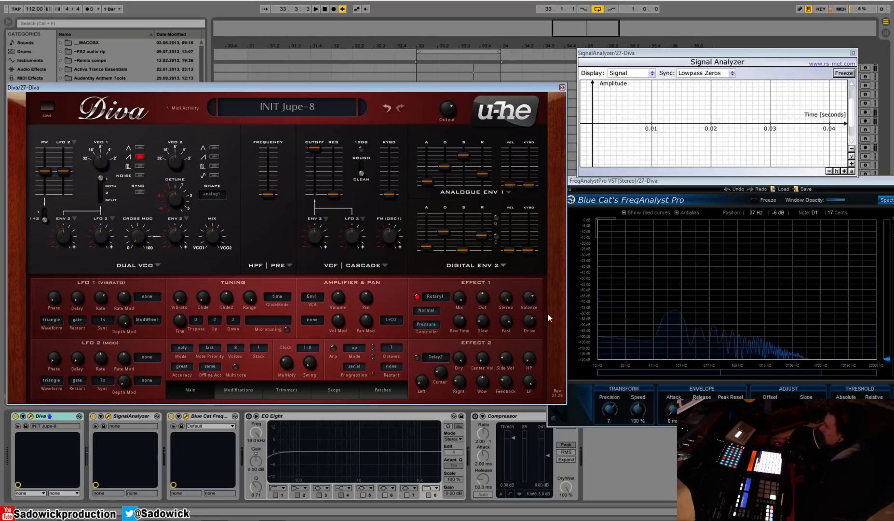
pyautogui.moveTo(530, 319)
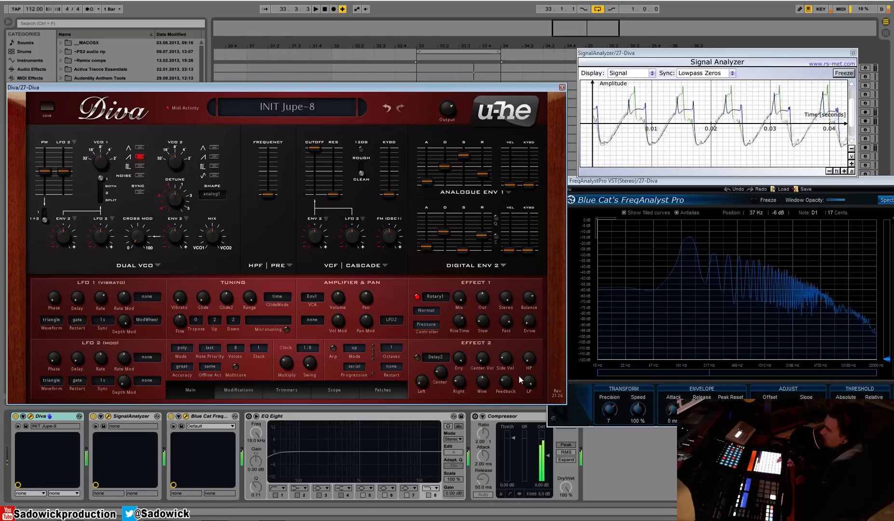
# Try the Rotary1 output level at 8.40 and raise its mix
pyautogui.click(421, 324)
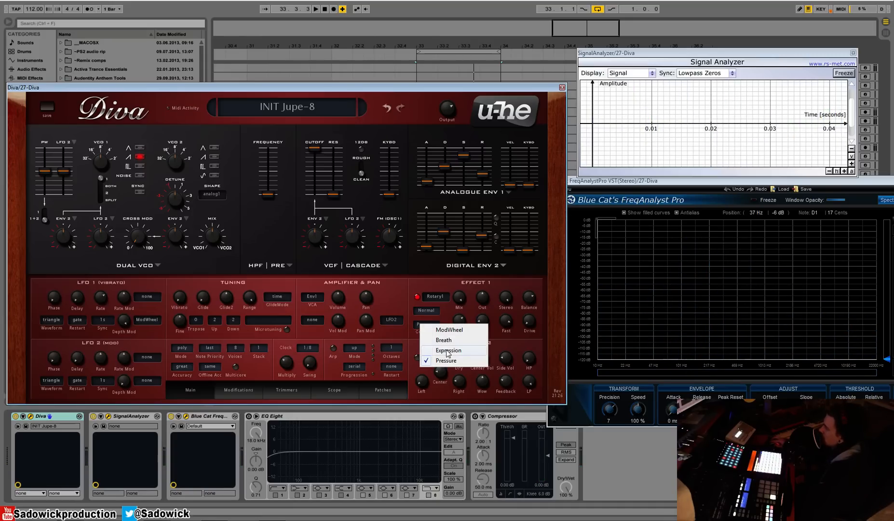
pyautogui.click(444, 309)
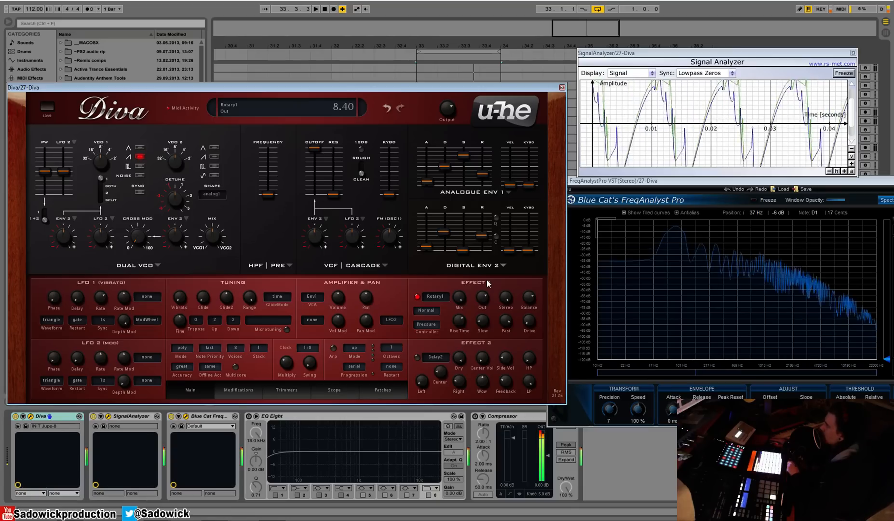
pyautogui.moveTo(460, 298); pyautogui.dragTo(459, 270)
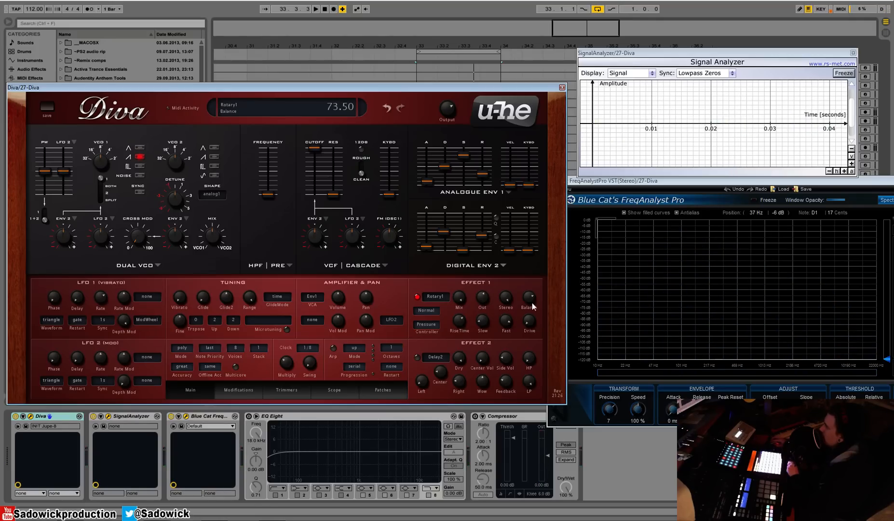
# Sweep the Rotary1 balance through 73.50 and 37.00, and set it to 100.00
pyautogui.moveTo(531, 302)
pyautogui.mouseDown()
pyautogui.moveTo(529, 371)
pyautogui.moveTo(531, 300)
pyautogui.mouseUp()
pyautogui.moveTo(531, 304); pyautogui.dragTo(530, 289)
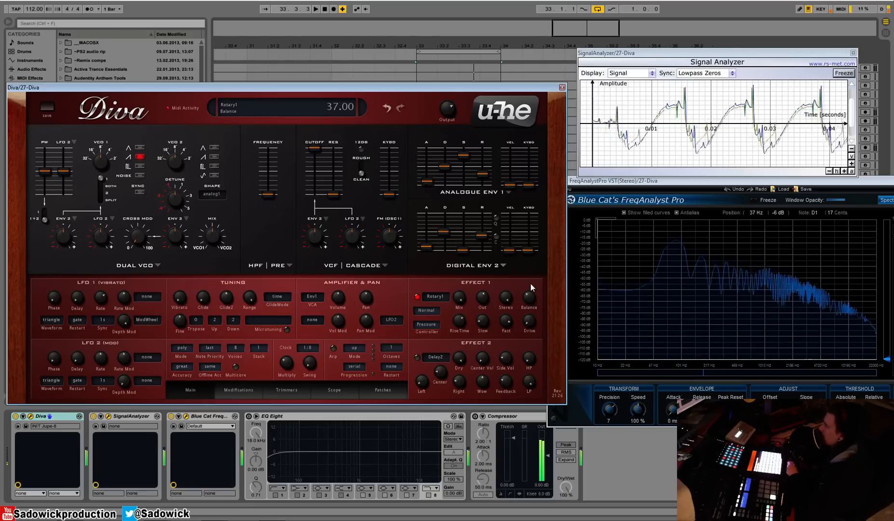
pyautogui.moveTo(528, 297); pyautogui.dragTo(541, 231)
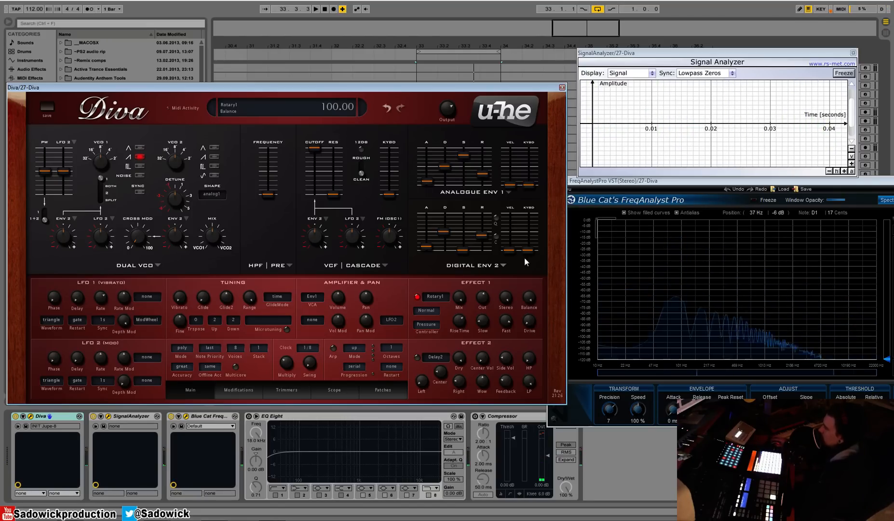
pyautogui.click(439, 295)
pyautogui.click(437, 285)
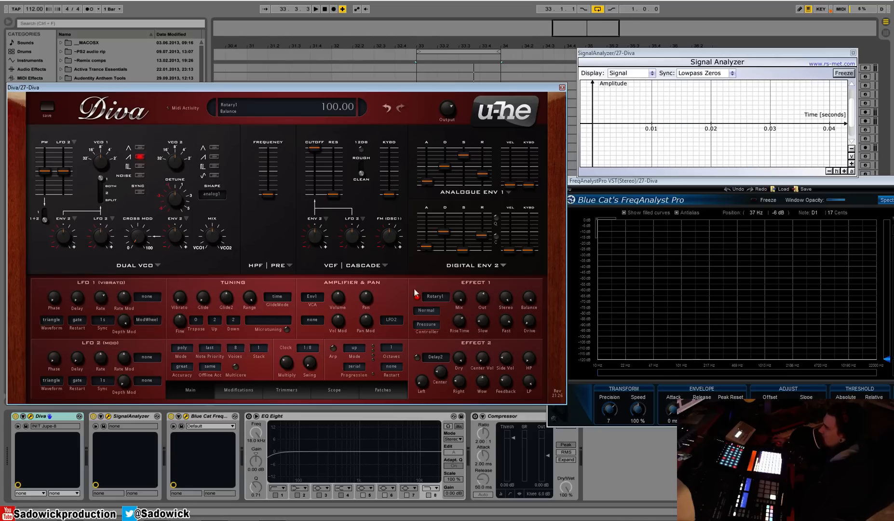